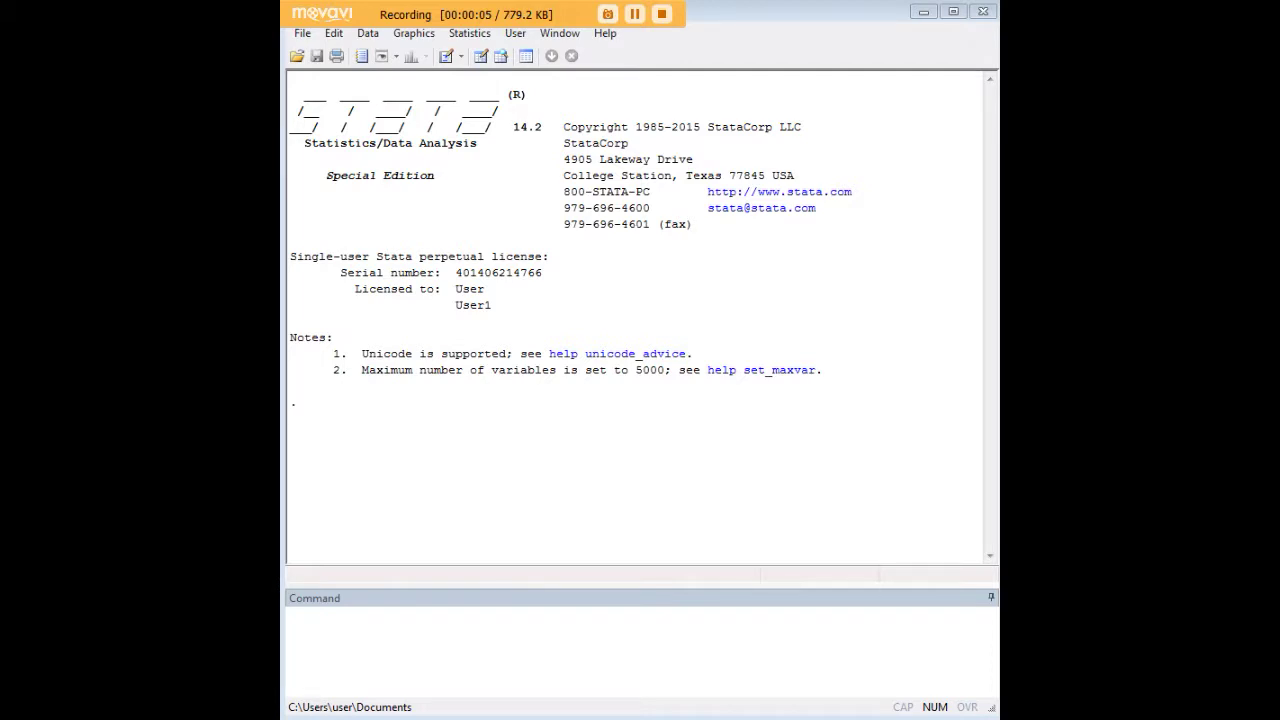
Step: Load the 1978 auto dataset with webuse auto and open it in the Data Editor with edit
left_click(877, 655)
type("webuse auto")
key("Return")
type("ed")
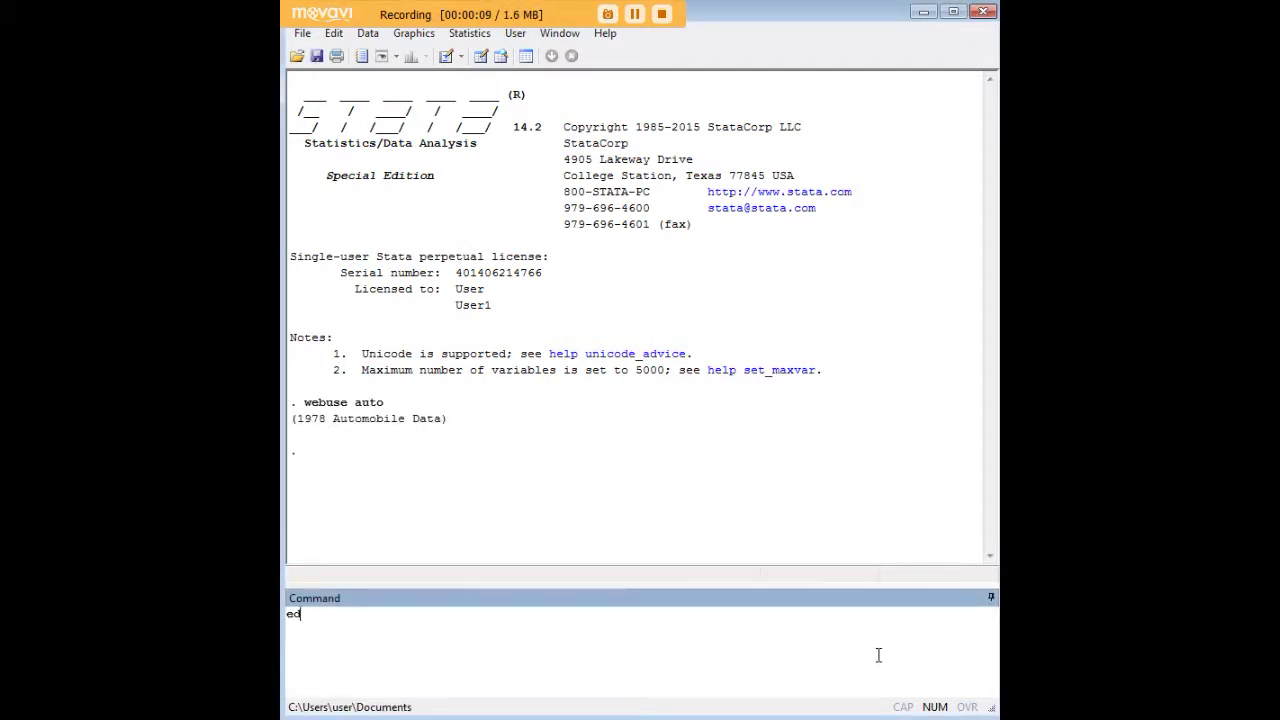
type("it")
key("Return")
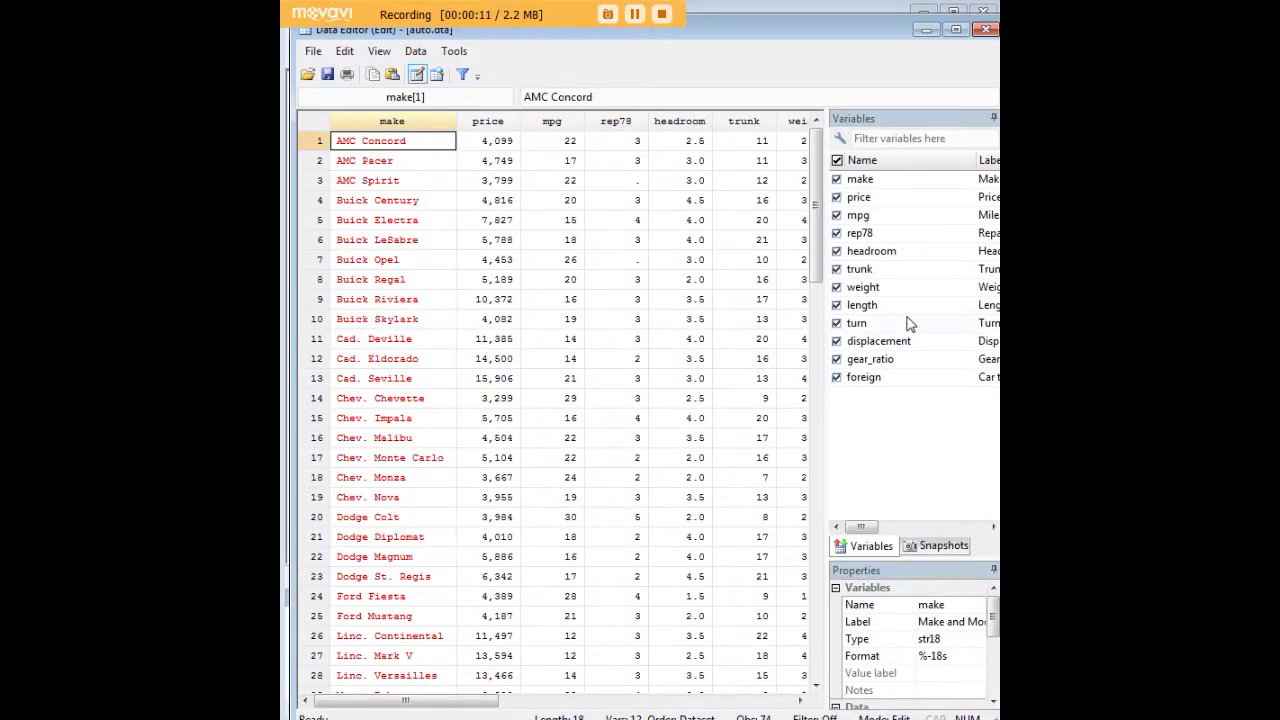
left_click(562, 124)
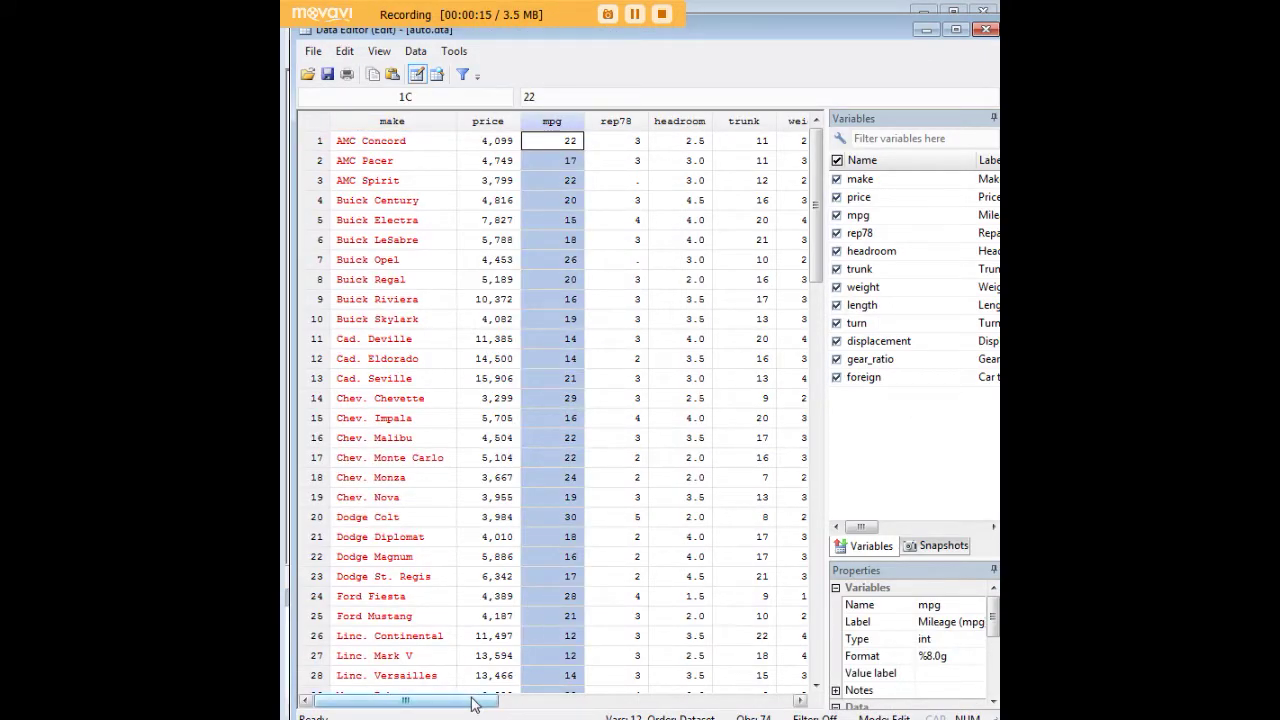
left_click_drag(474, 702, 512, 702)
scroll(505, 540, "down", 16)
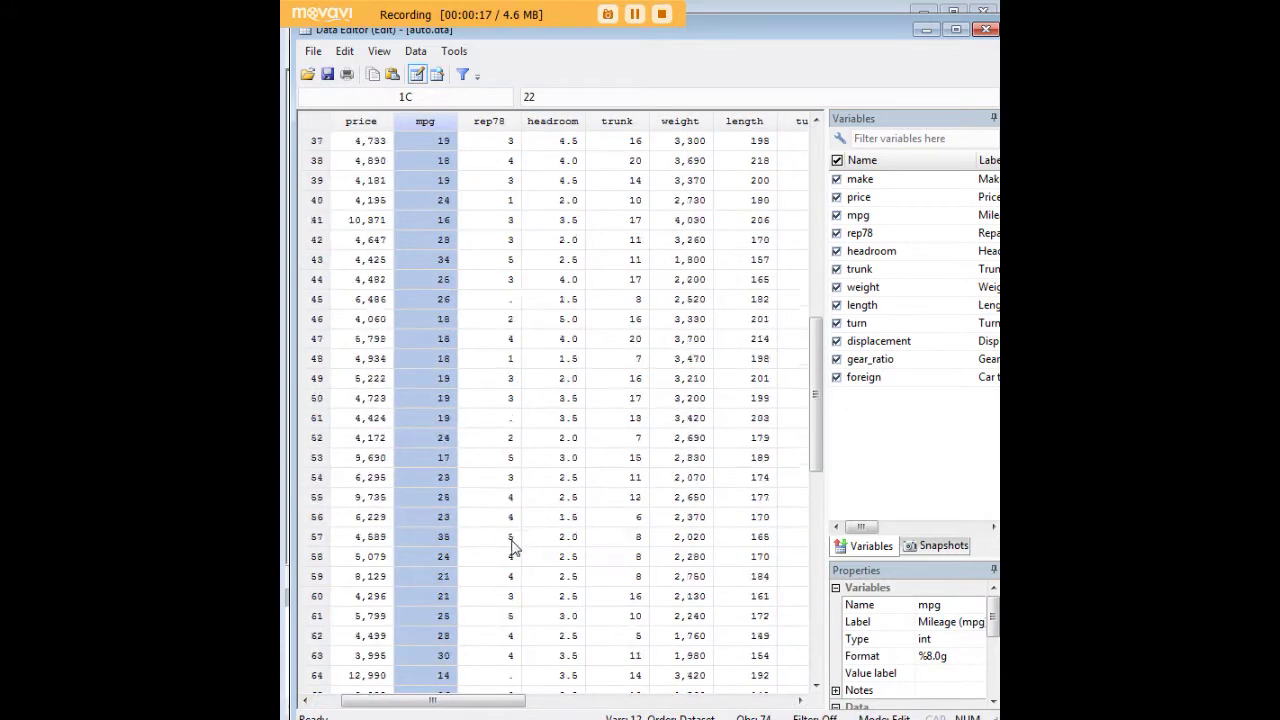
scroll(512, 546, "up", 16)
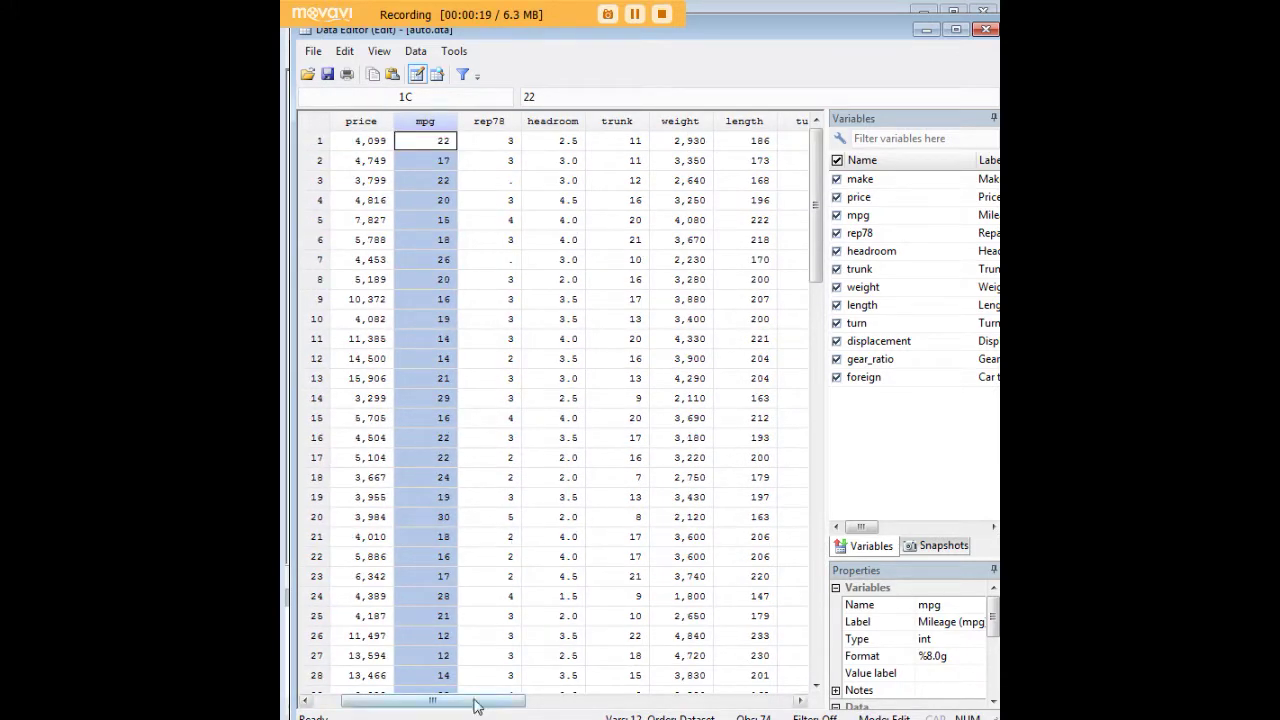
left_click_drag(490, 707, 673, 705)
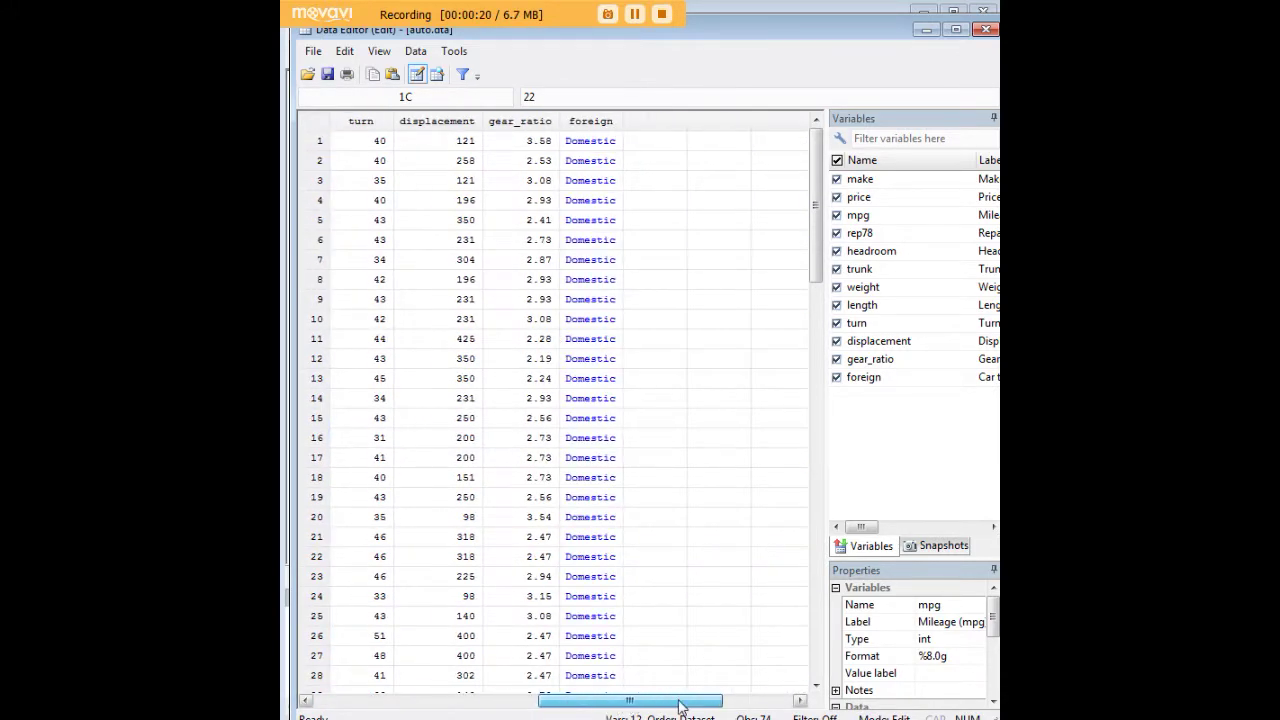
left_click(592, 147)
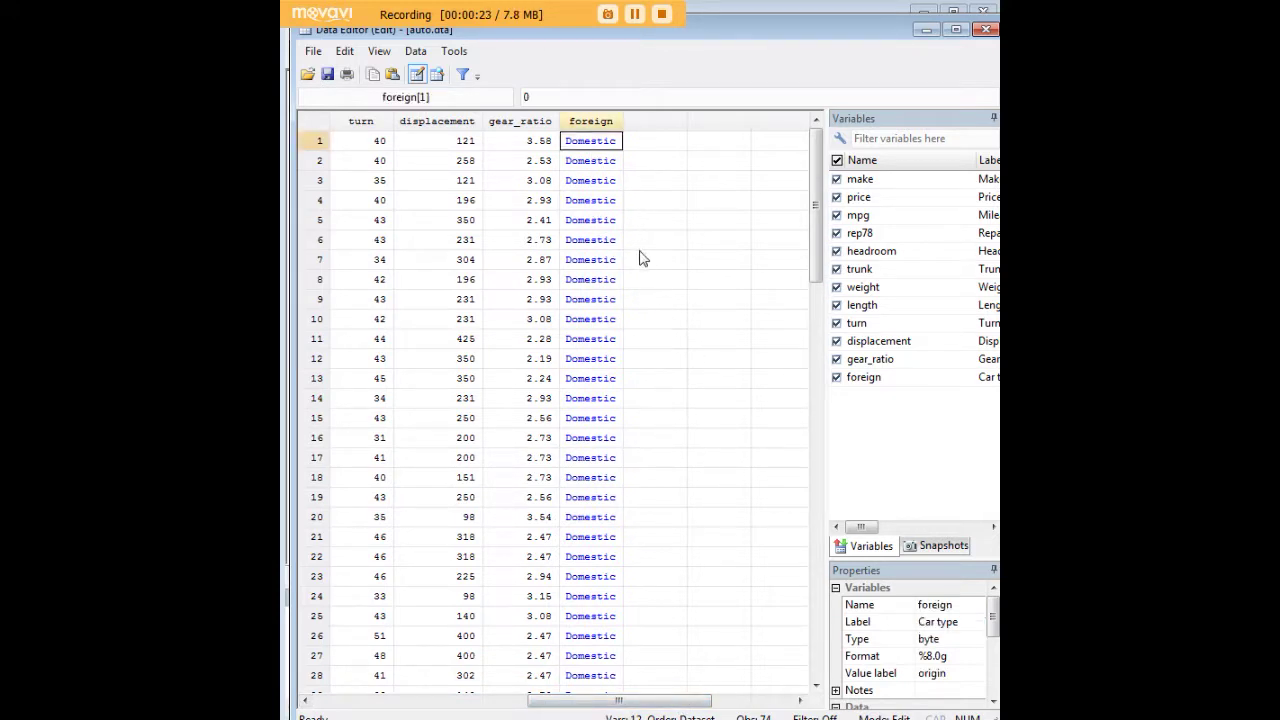
left_click(605, 122)
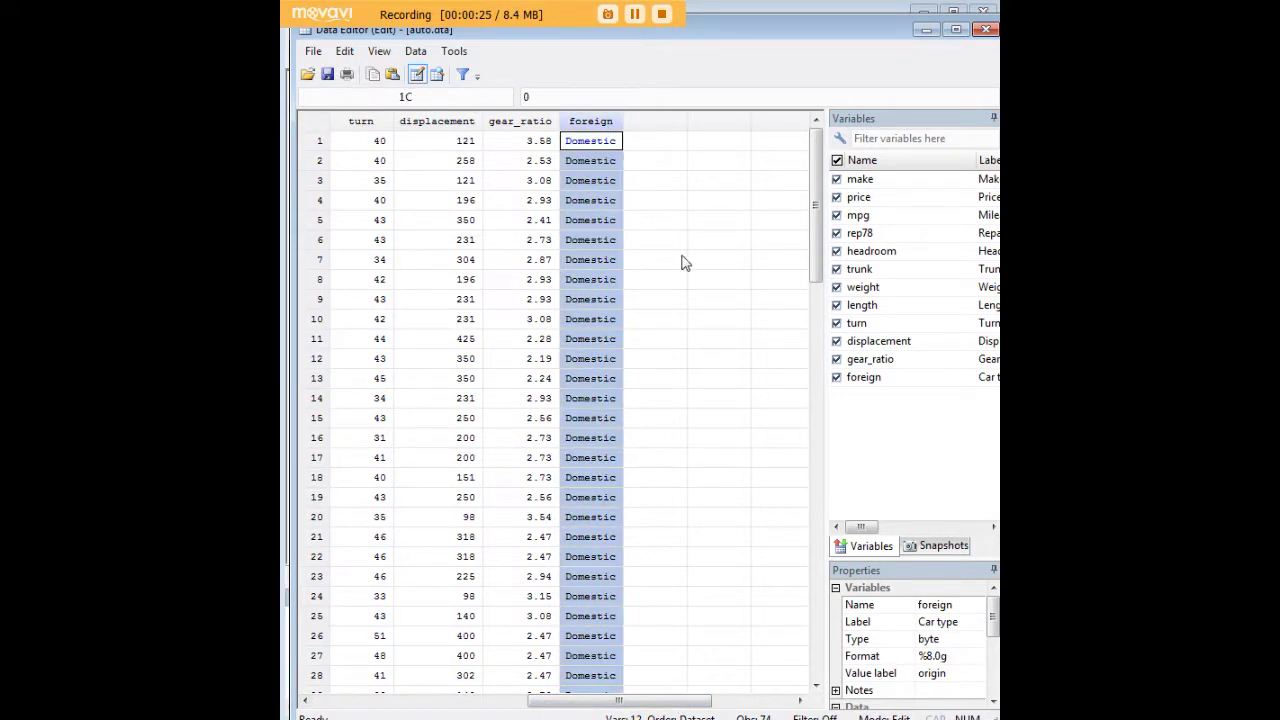
left_click(607, 143)
scroll(612, 368, "down", 17)
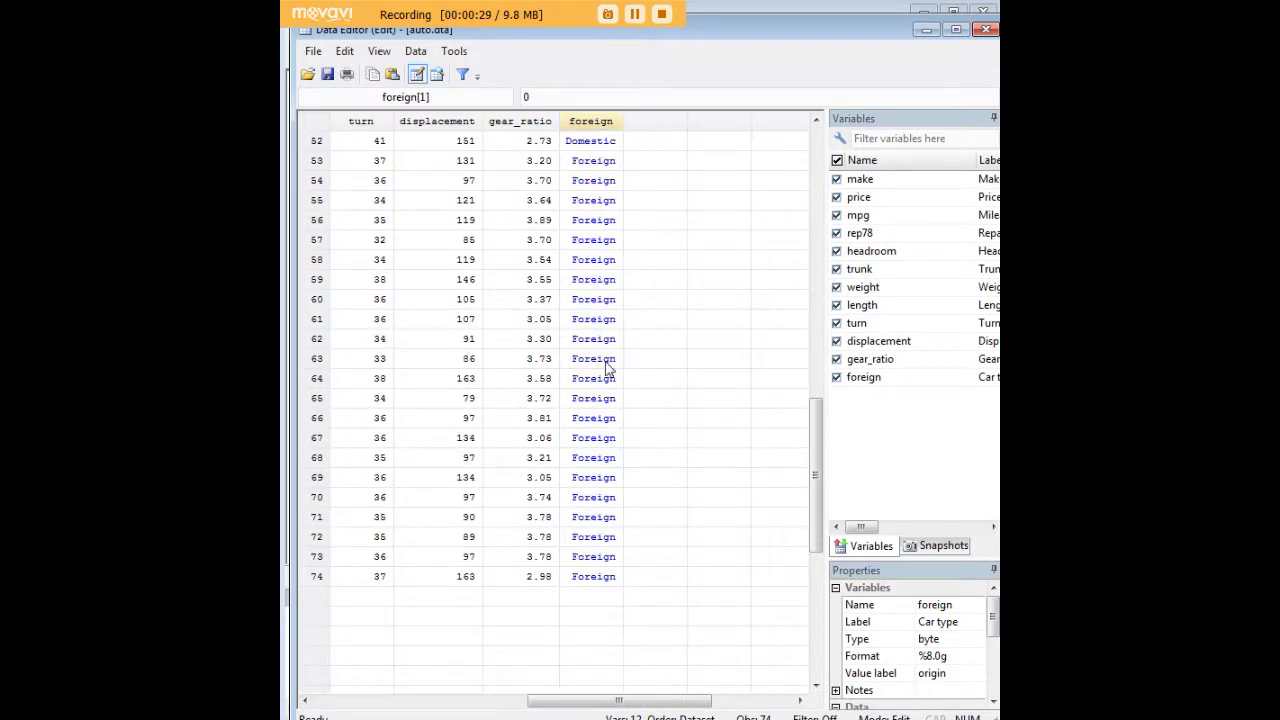
left_click(583, 319)
scroll(626, 363, "up", 17)
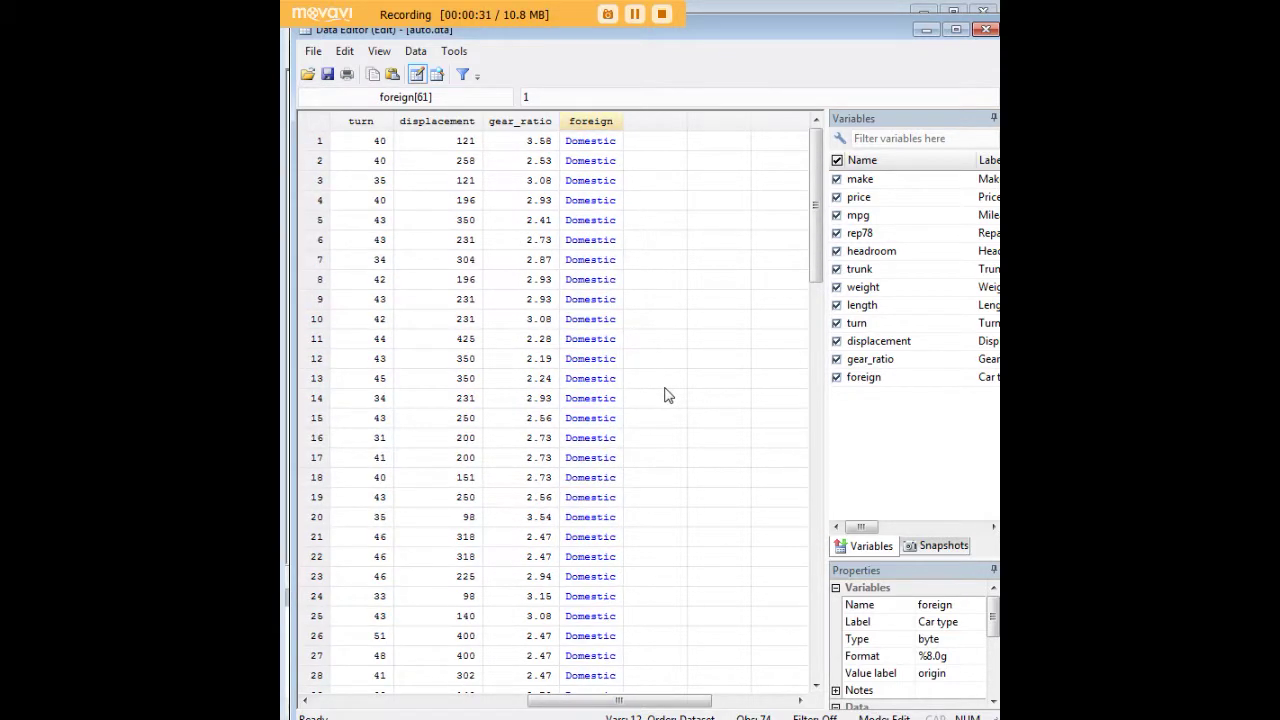
Step: Minimize the Data Editor and run separate mpg, by(foreign) in the Command window
left_click(927, 31)
left_click(606, 629)
type("separate mpg, by(foreign)")
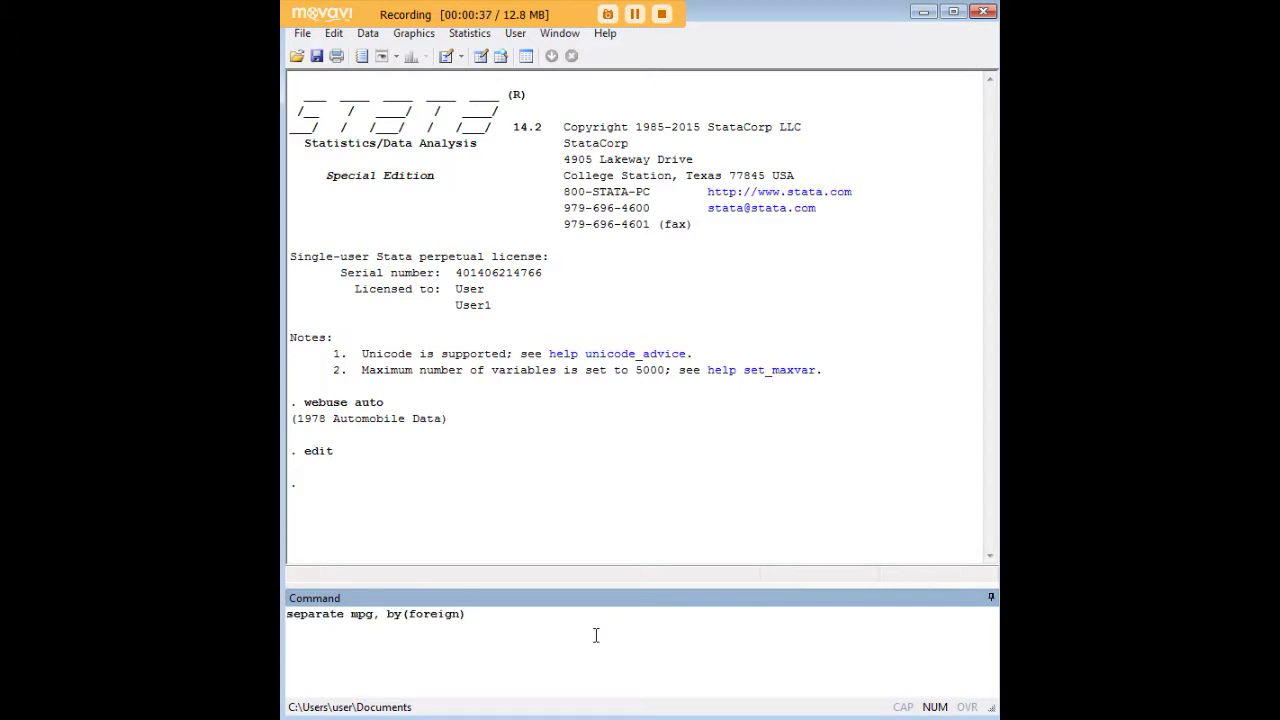
key("Return")
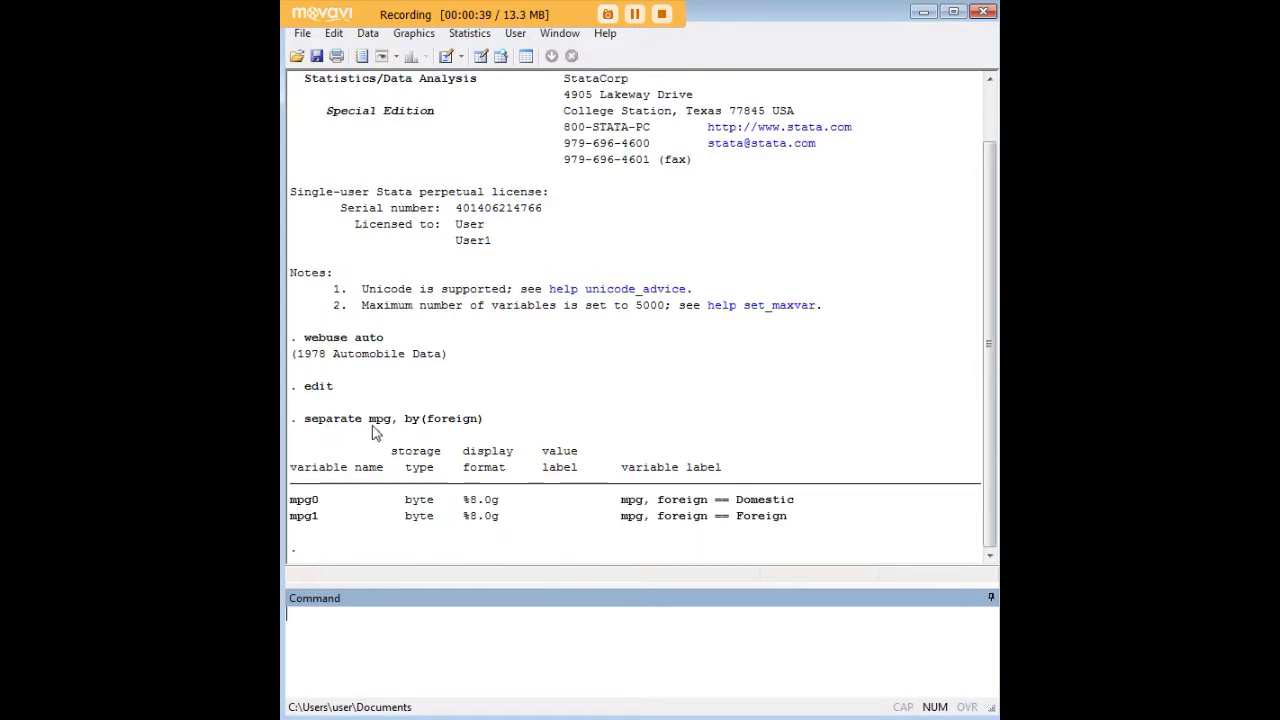
Step: Highlight mpg, foreign, and the new mpg0/mpg1 variables with their Domestic and Foreign labels
left_click_drag(369, 424, 386, 428)
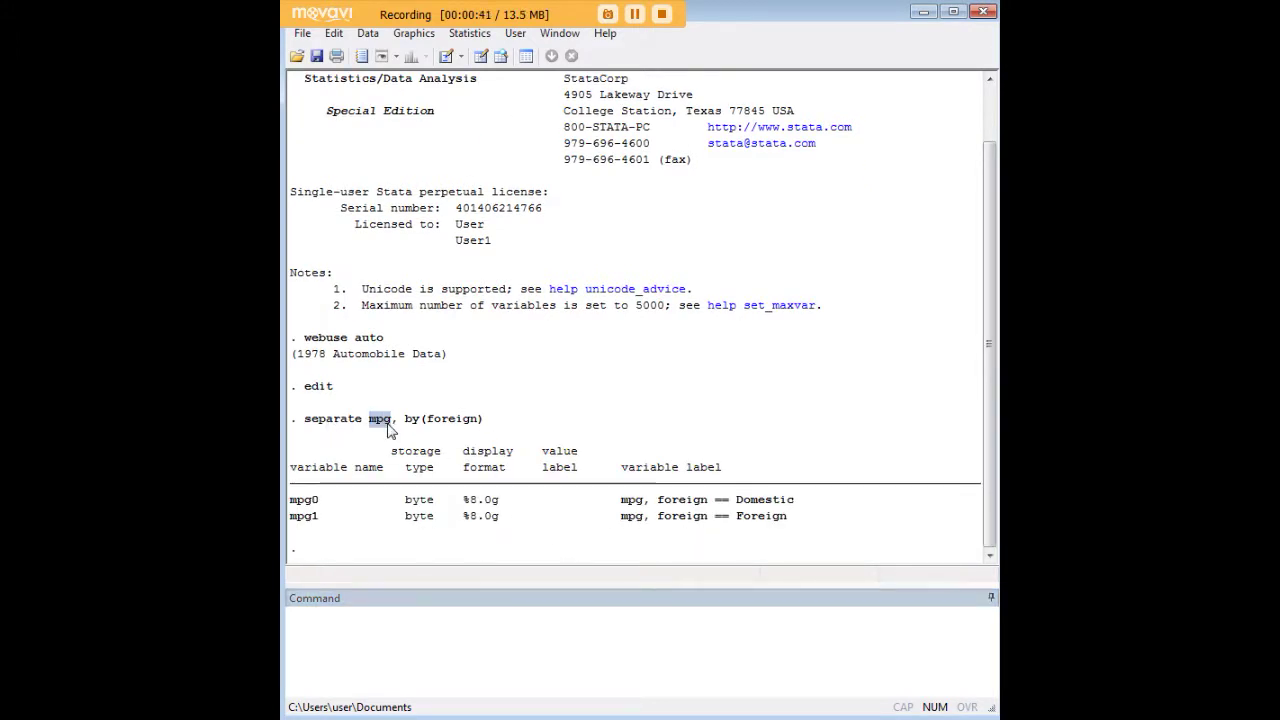
left_click_drag(428, 422, 480, 425)
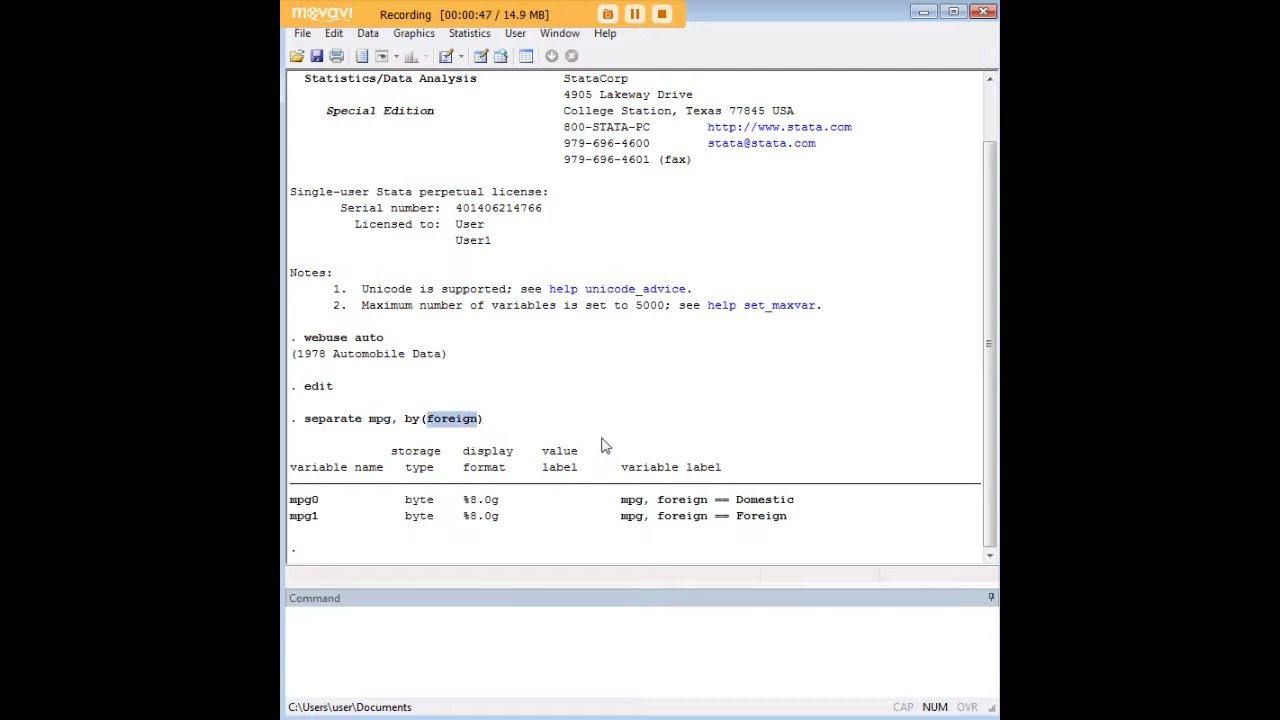
left_click_drag(486, 420, 311, 425)
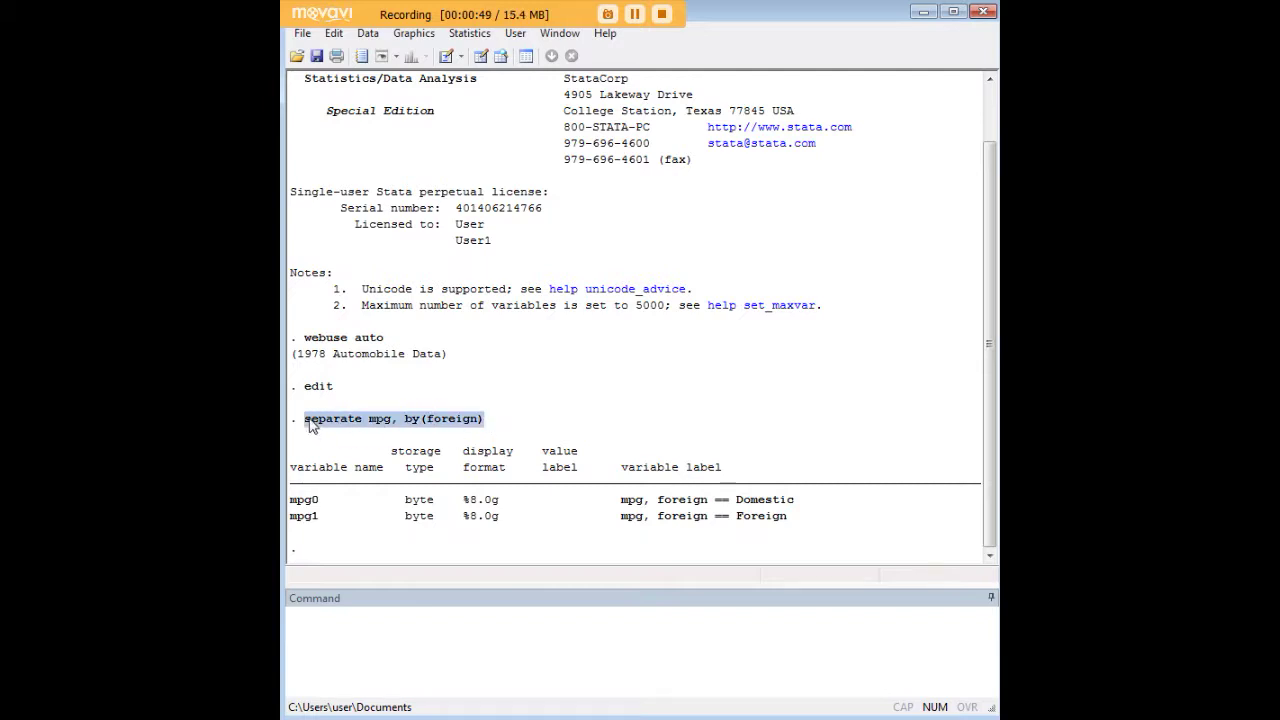
left_click_drag(324, 502, 292, 518)
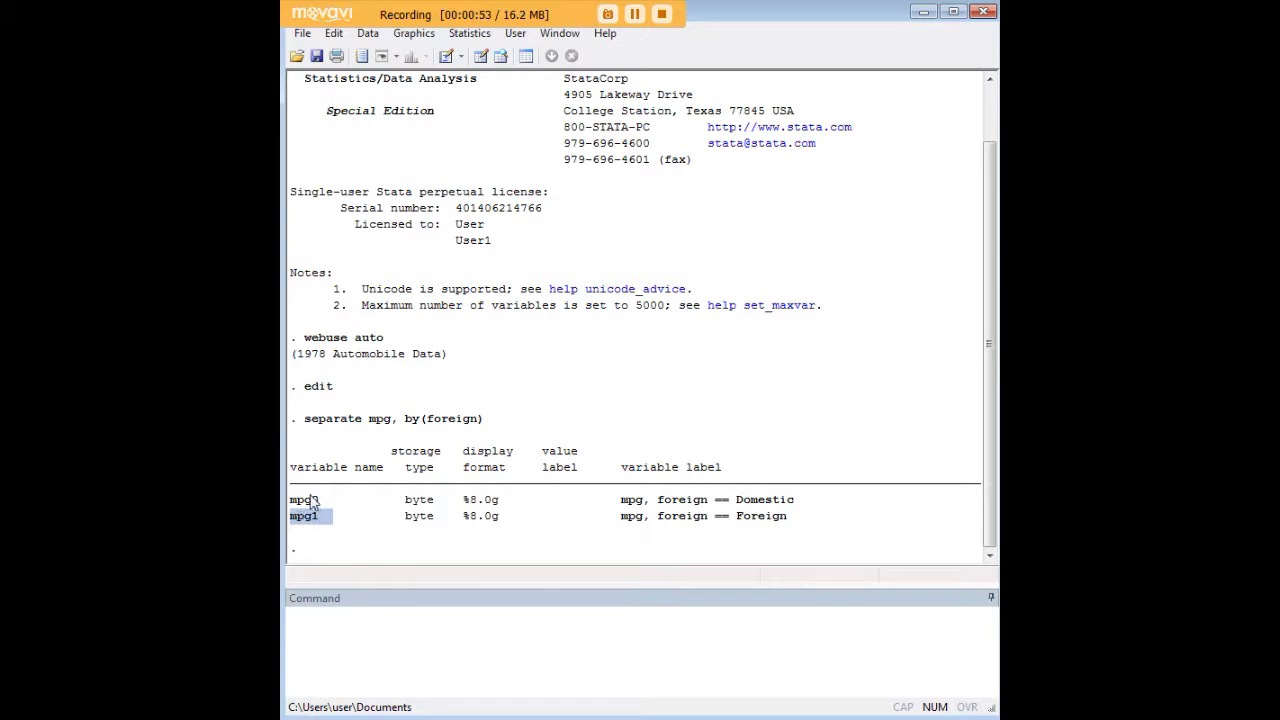
left_click(324, 522)
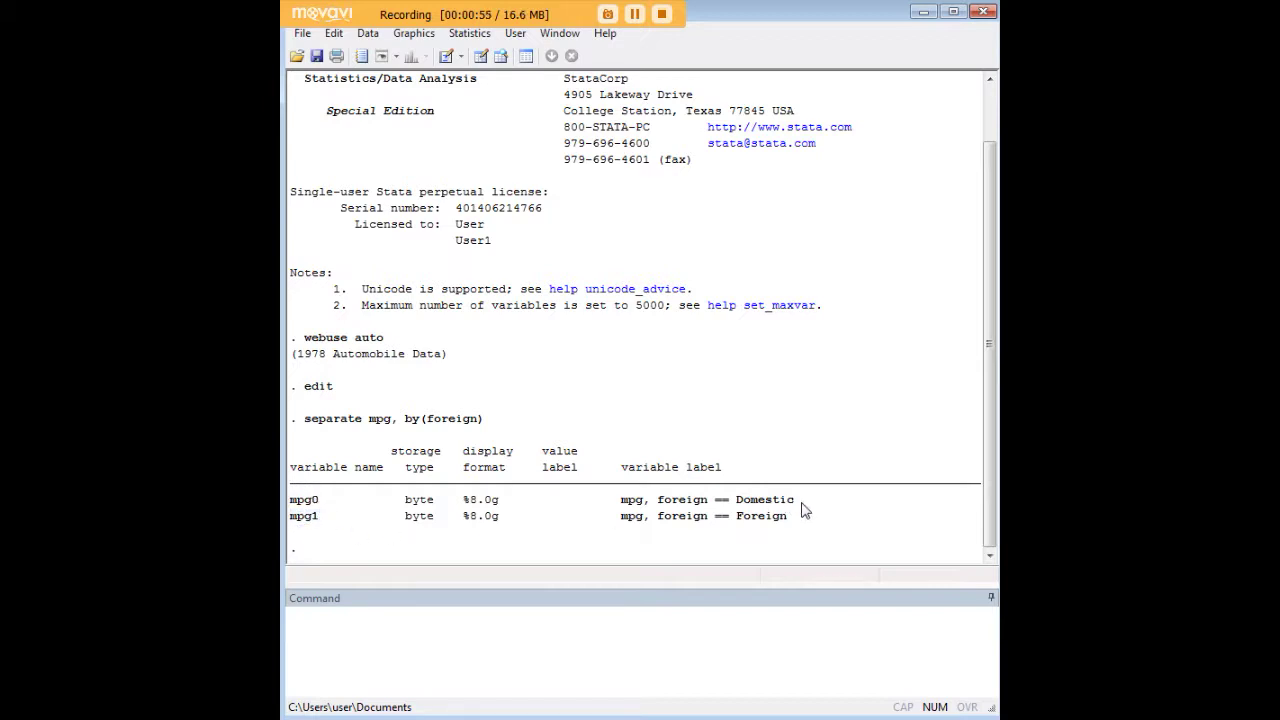
left_click_drag(797, 504, 735, 505)
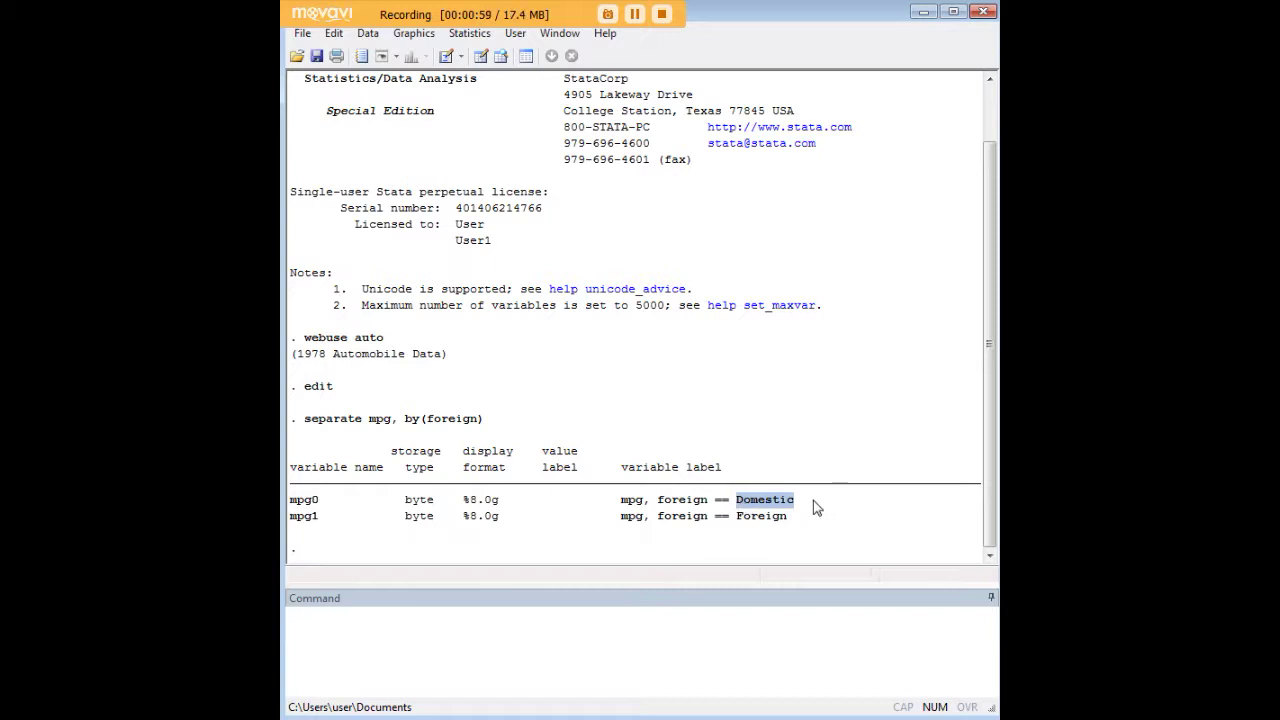
left_click_drag(792, 522, 742, 520)
left_click(753, 630)
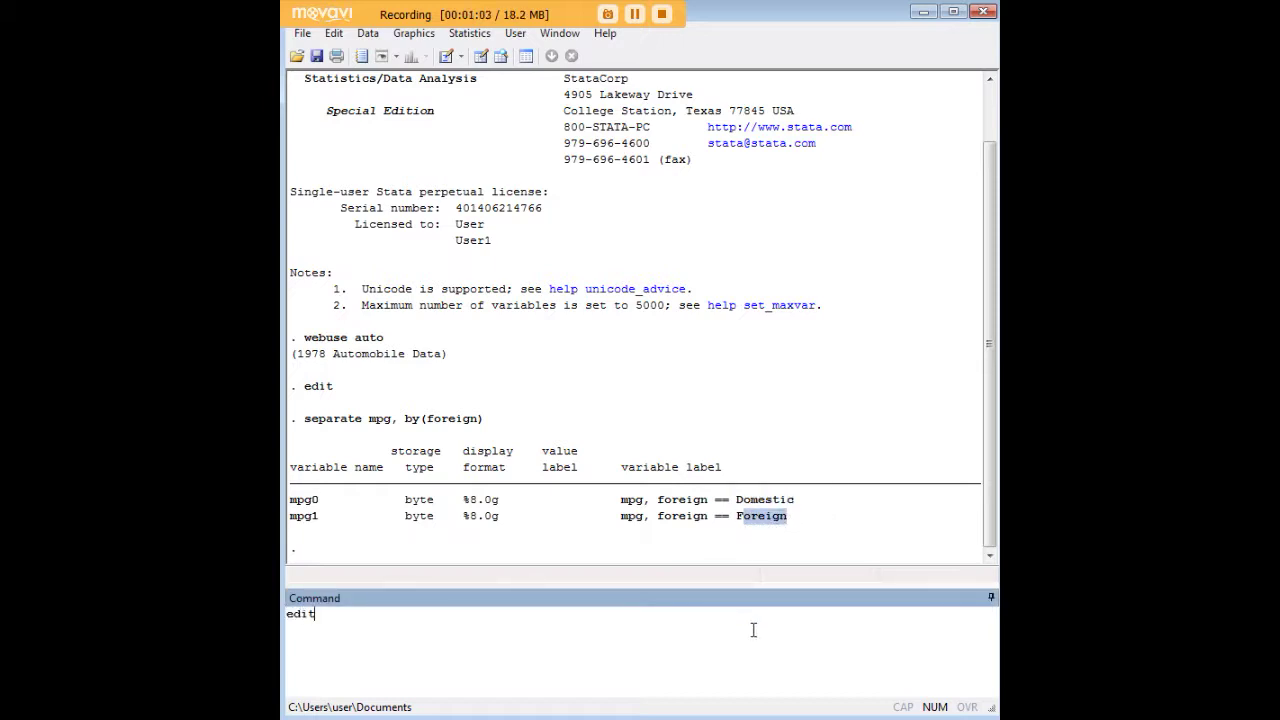
Step: Reopen the Data Editor and scroll through the new mpg0 and mpg1 columns
key("Return")
scroll(728, 340, "up", 6)
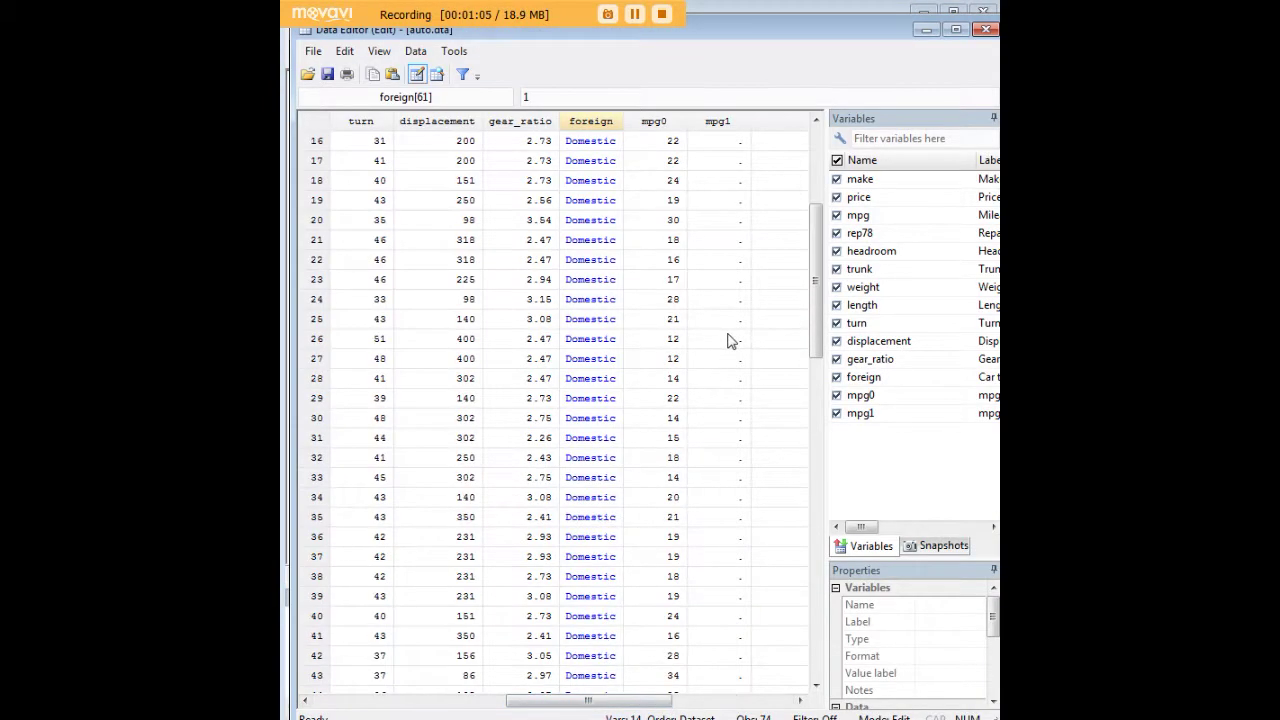
scroll(728, 340, "up", 5)
left_click(670, 146)
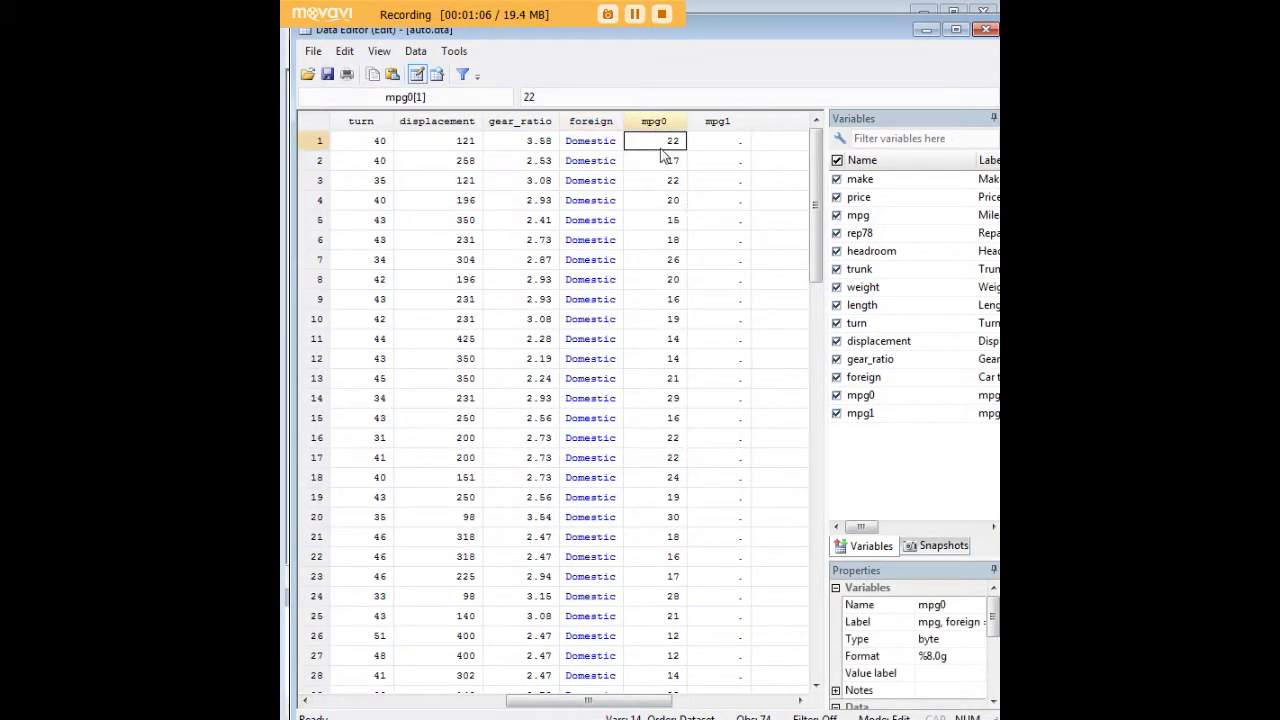
scroll(716, 375, "down", 11)
scroll(716, 378, "down", 5)
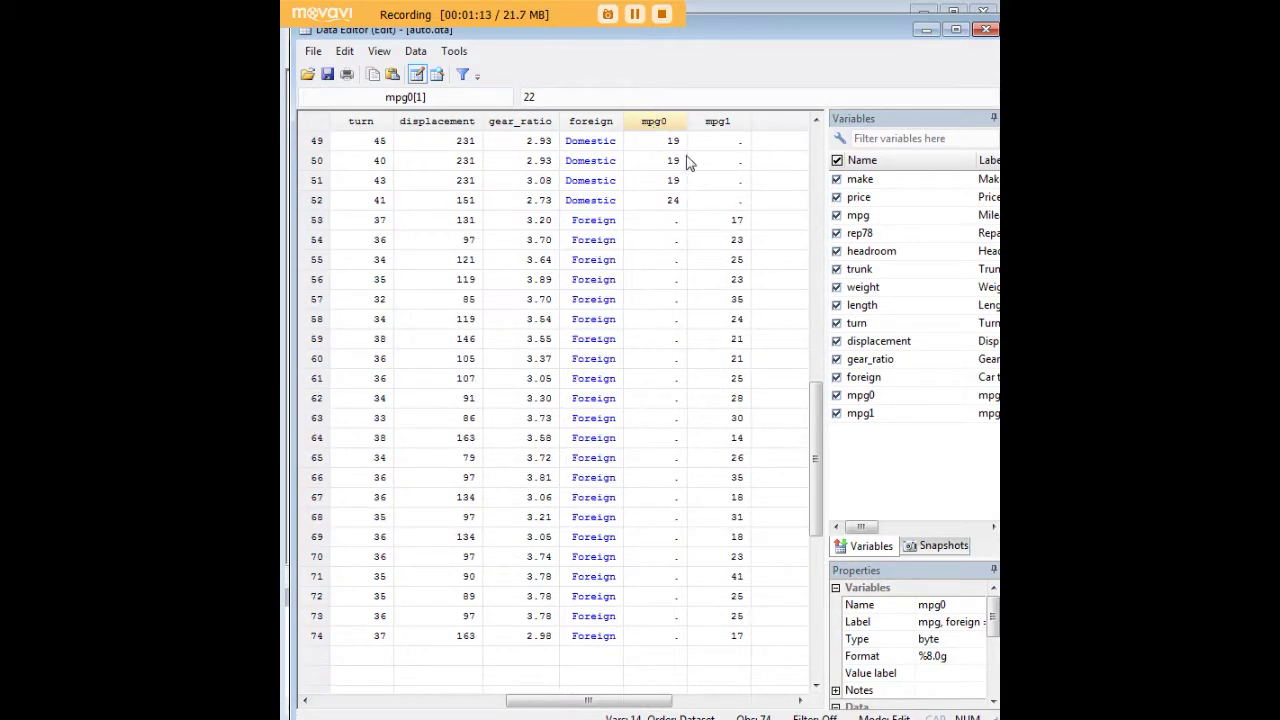
scroll(660, 165, "up", 5)
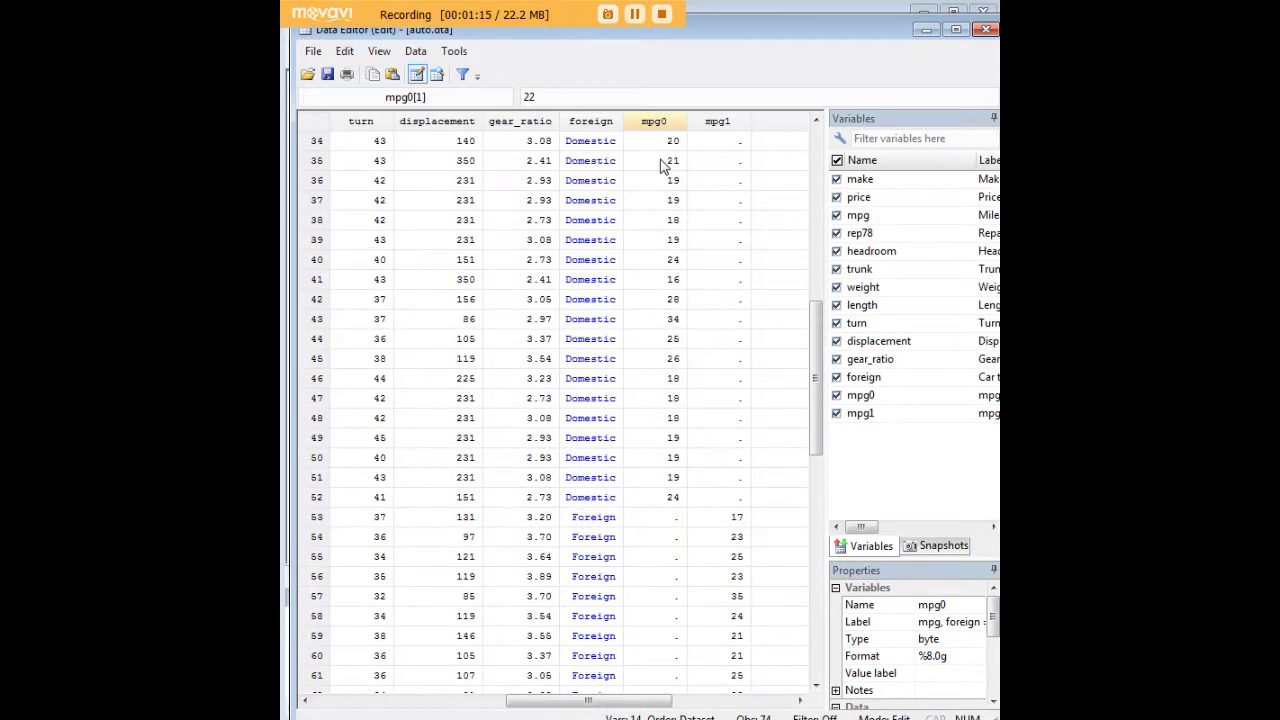
scroll(660, 165, "up", 11)
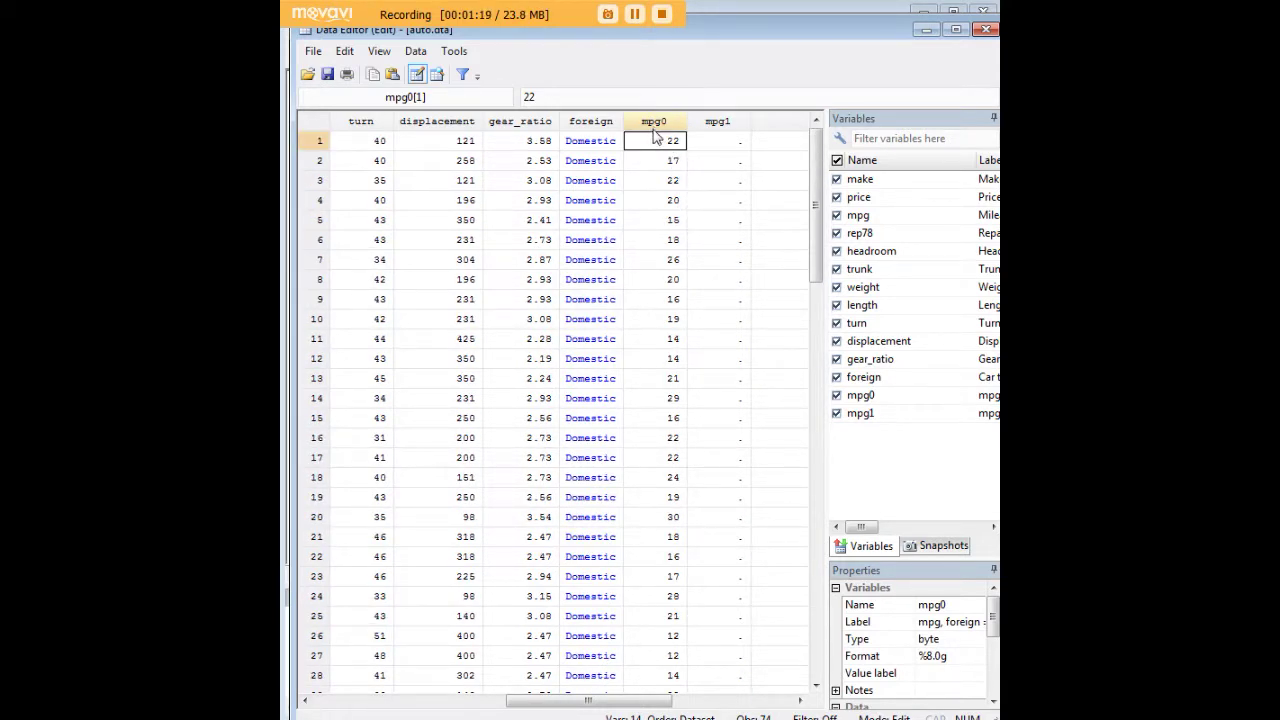
Step: Compare Domestic mpg0 and Foreign mpg1 values against the mpg column, then minimize the editor
left_click(658, 203)
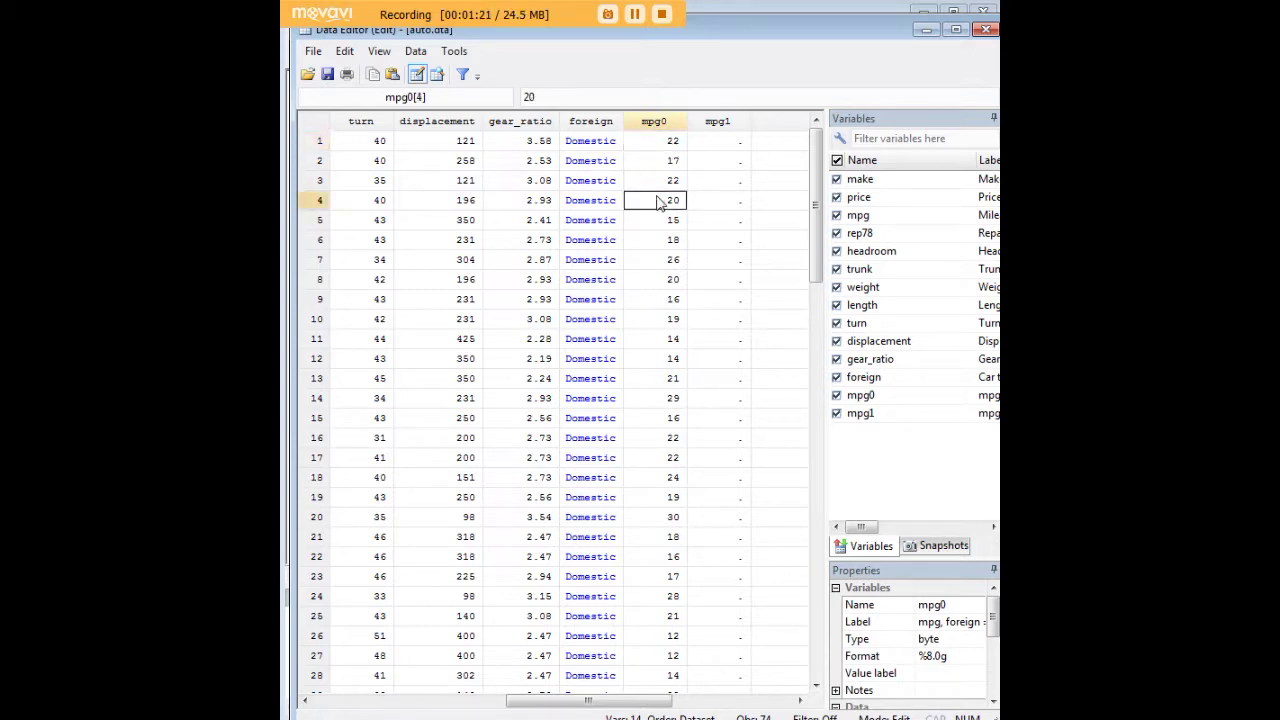
scroll(757, 466, "down", 13)
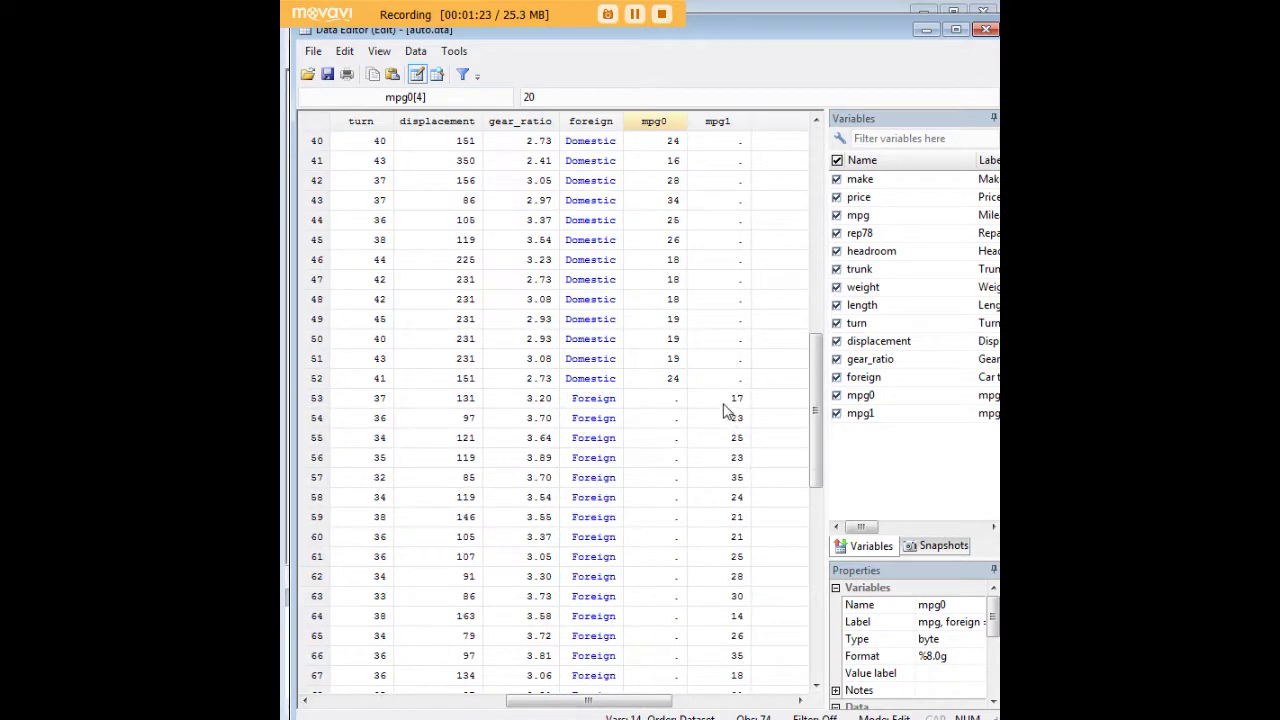
left_click(724, 402)
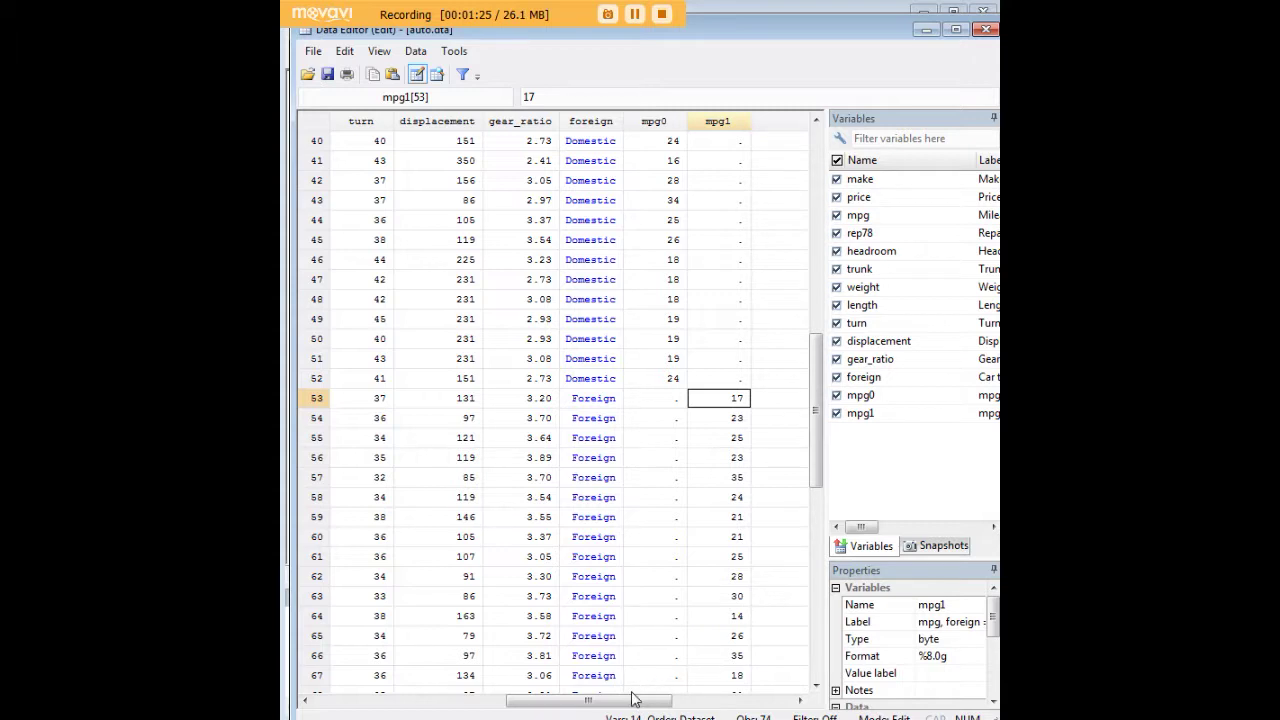
left_click_drag(632, 699, 424, 700)
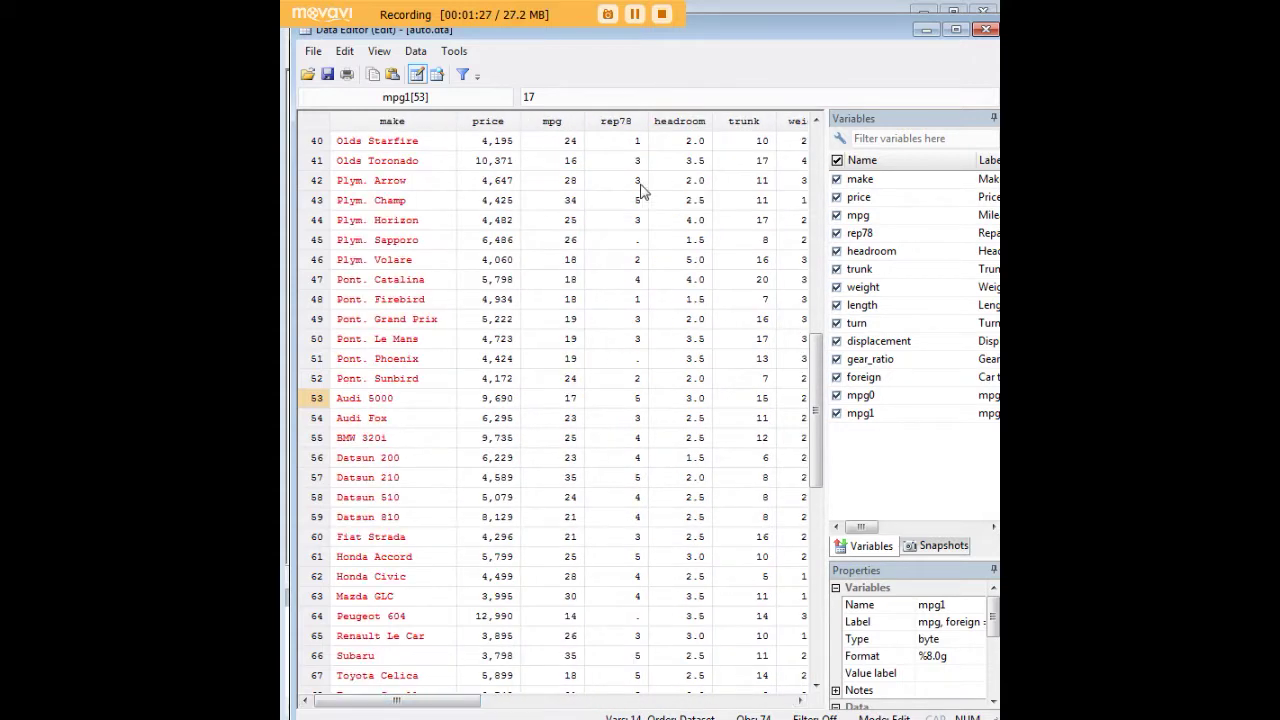
left_click(552, 123)
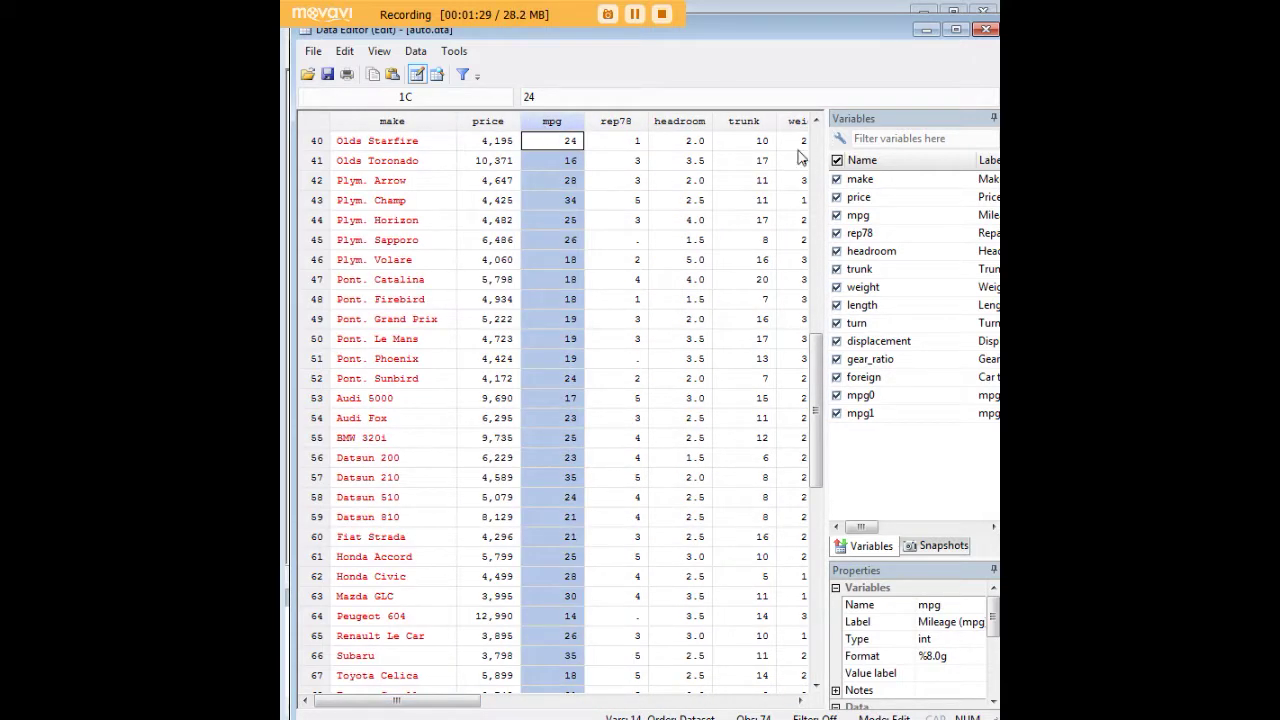
left_click(924, 34)
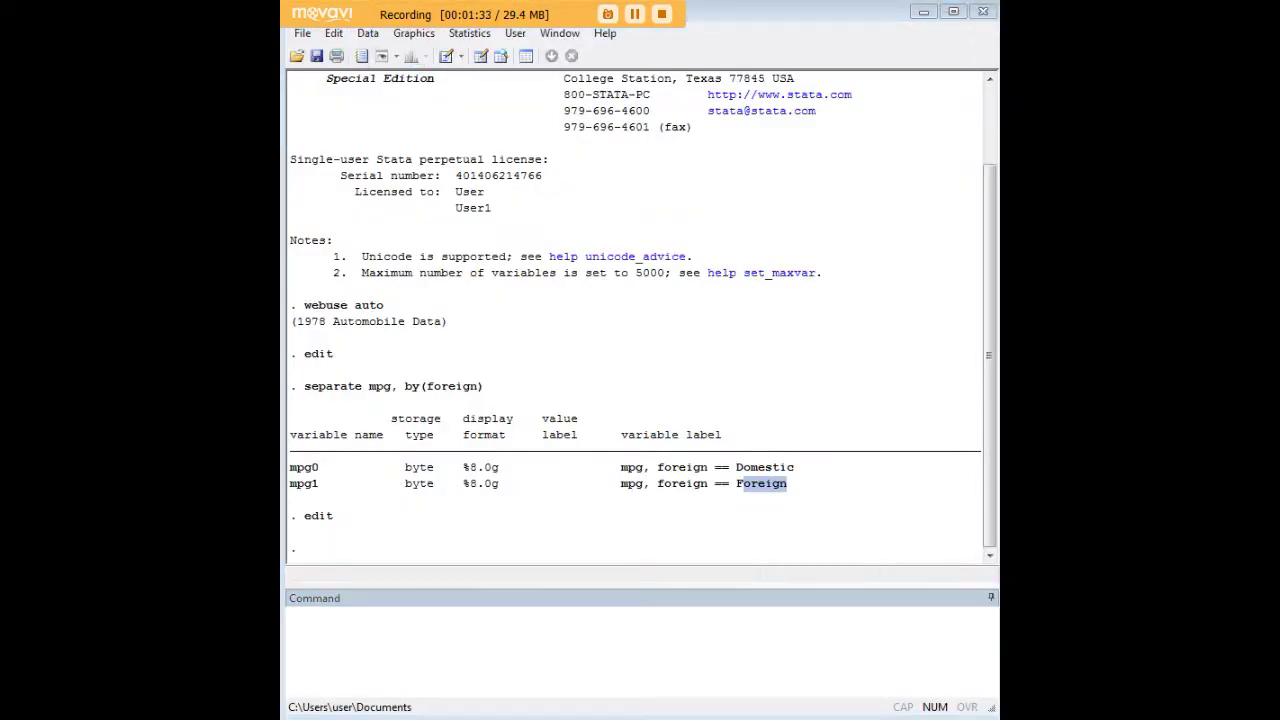
Step: Run tabdisp foreign, cell(mpg0 mpg1) showing 22 and 17, then enter qqplot mpg0 mpg1
left_click(814, 634)
type("tabdisp foreign, cell(mpg0 mpg1)")
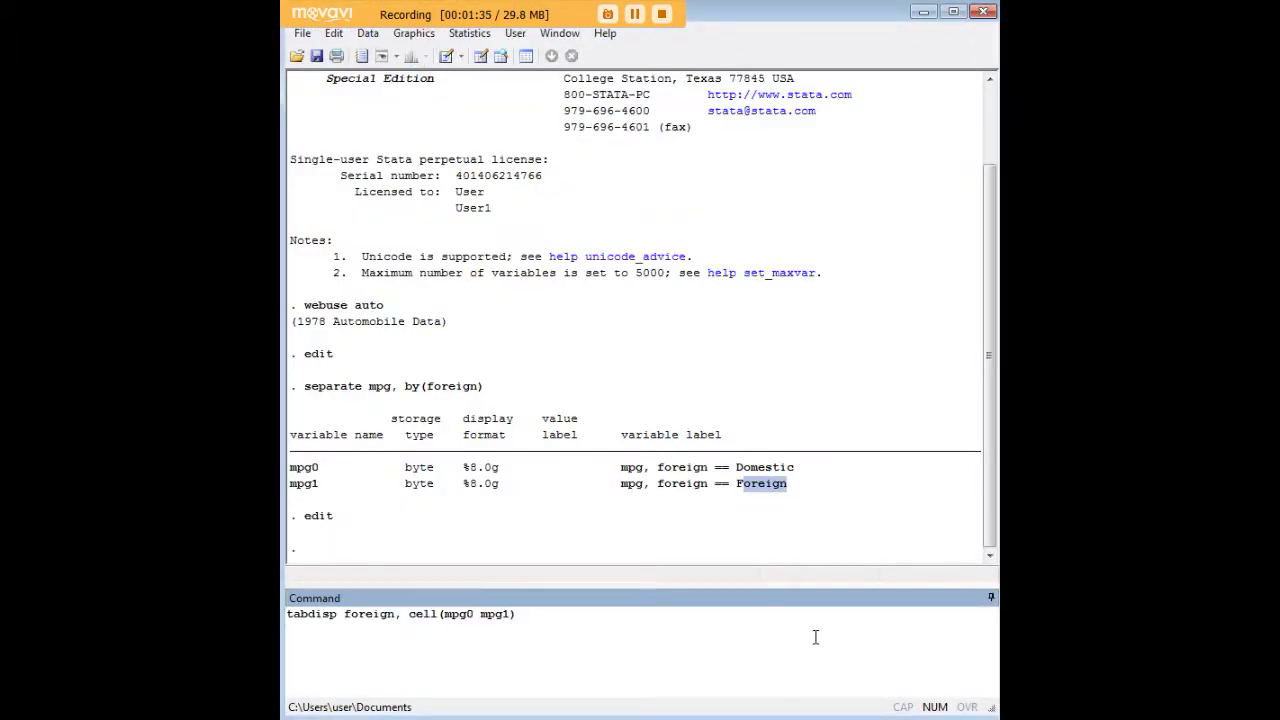
key("Return")
left_click_drag(530, 484, 513, 488)
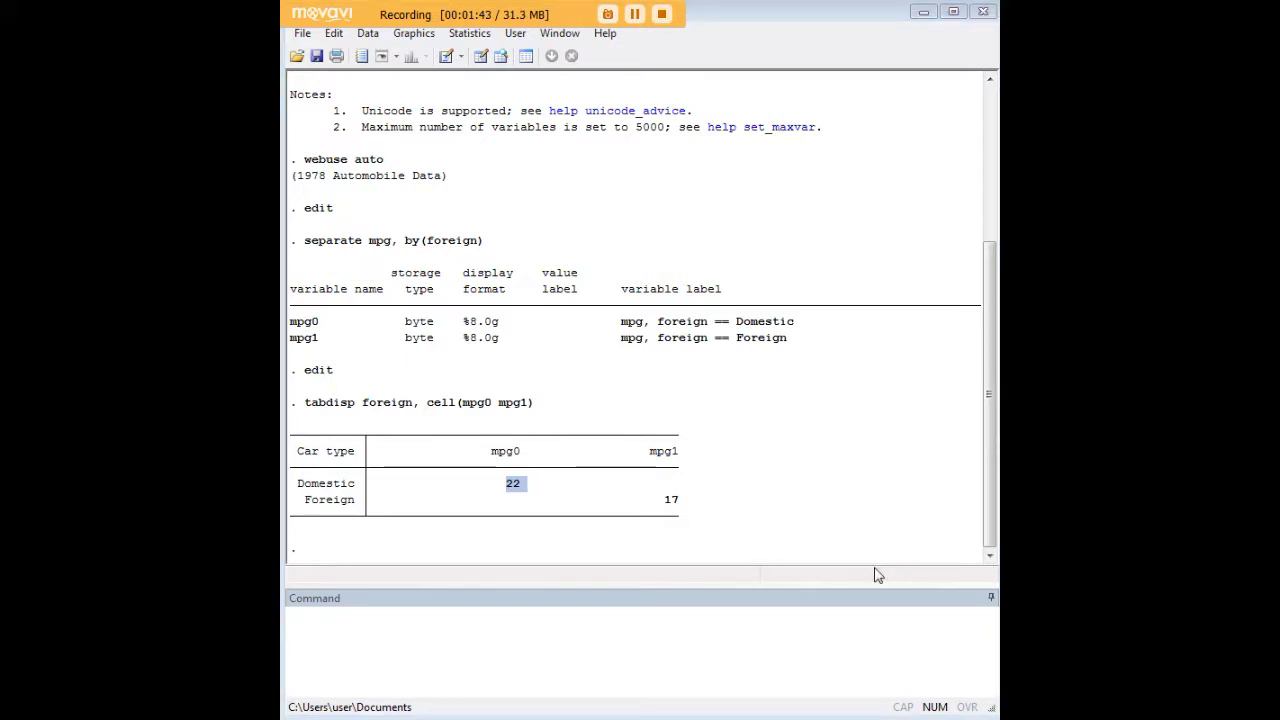
left_click(771, 634)
type("qqplot mpg0 mpg1")
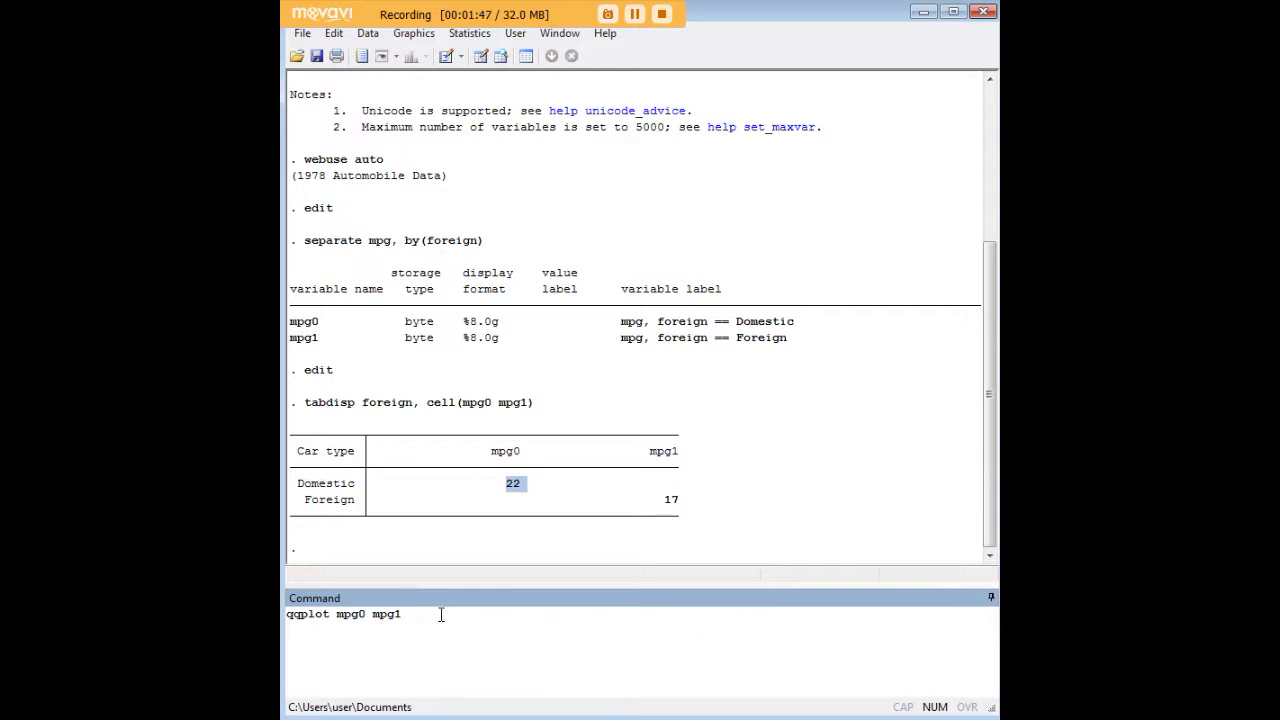
Step: Run qqplot mpg0 mpg1 to draw the Q-Q plot, minimize it, and restore it from the taskbar
left_click_drag(423, 615, 344, 613)
left_click(406, 615)
key("Return")
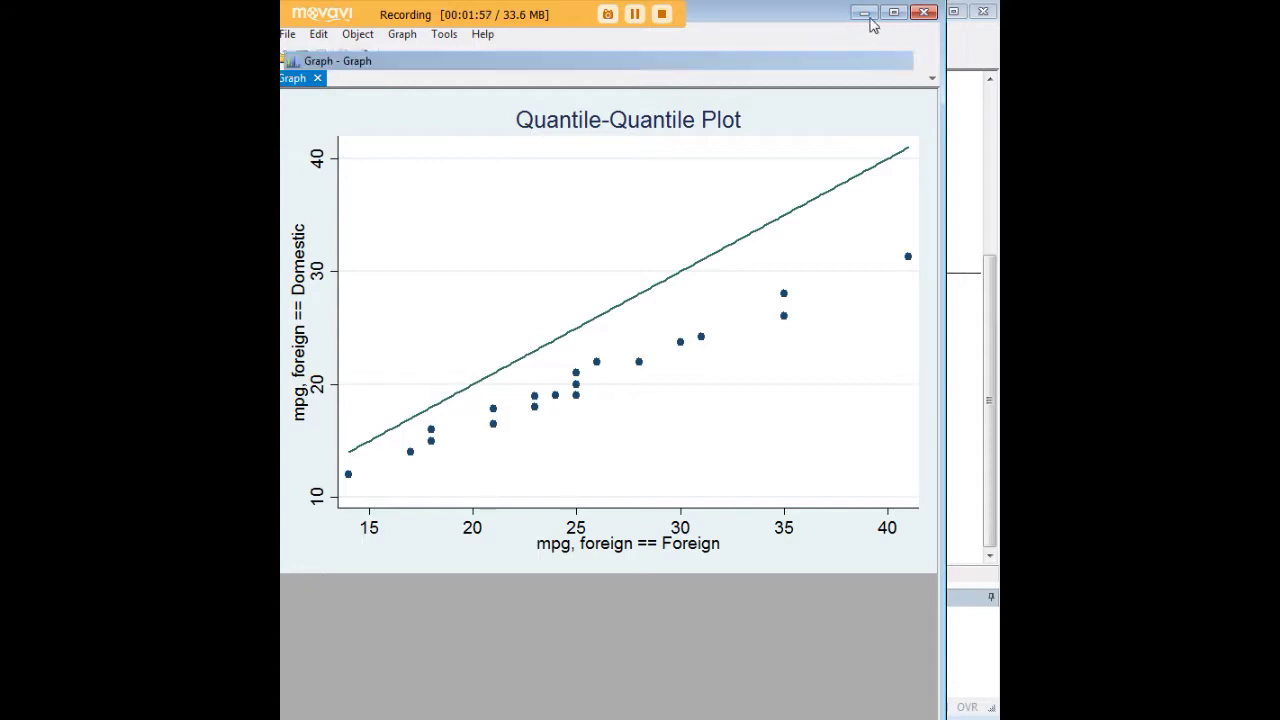
left_click(866, 13)
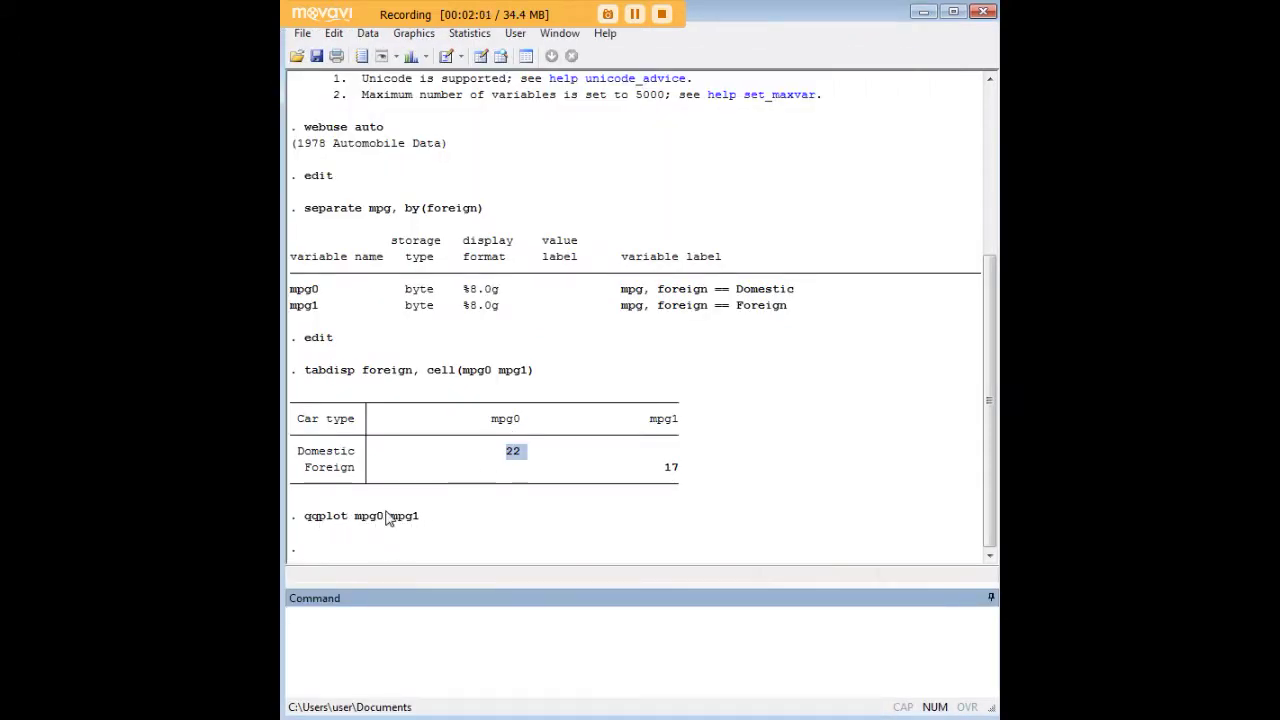
mouse_move(502, 719)
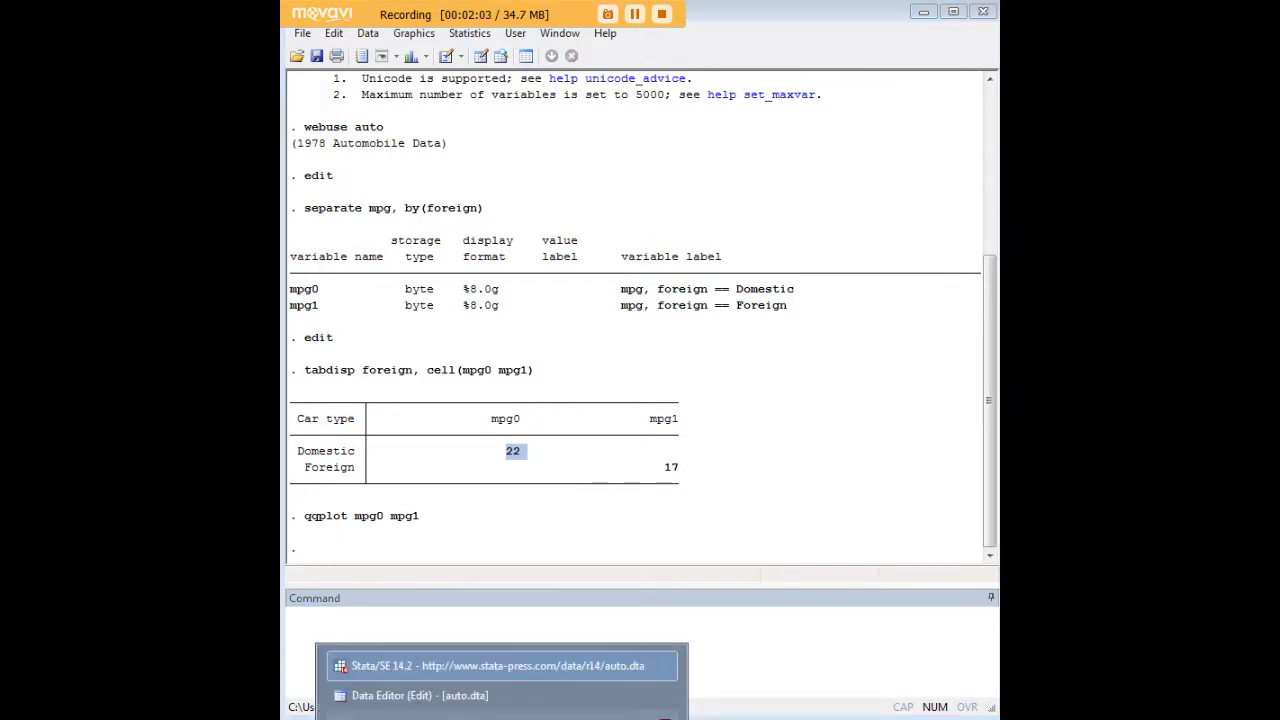
left_click(500, 718)
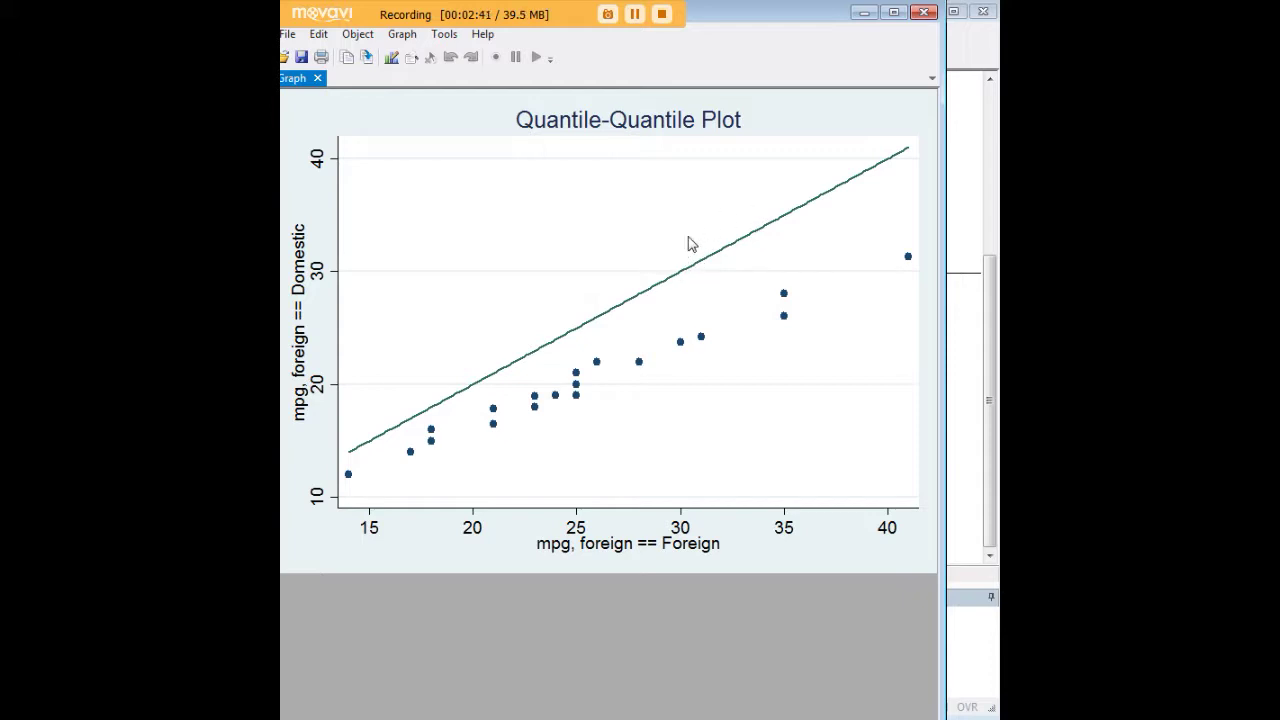
Step: Minimize the Q-Q plot and enter graph box mpg, by(foreign) mark(1,mlab(make))
left_click(857, 14)
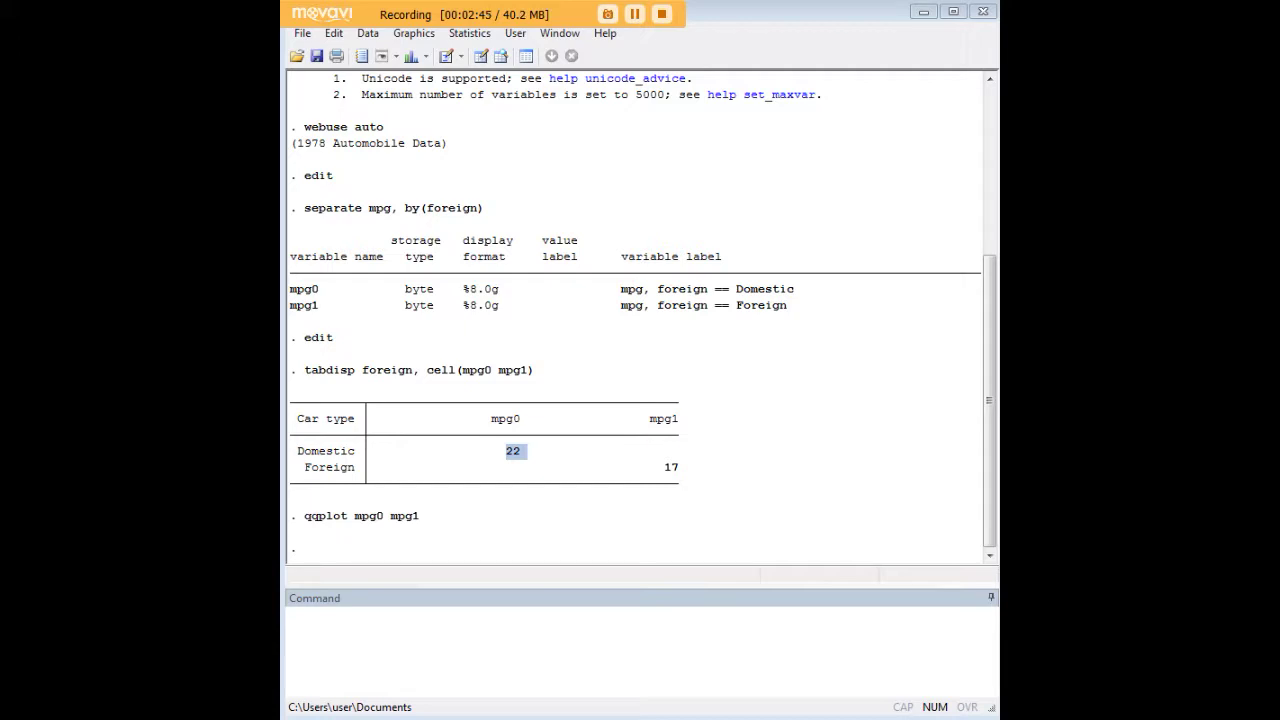
left_click(337, 650)
type("graph box mpg, by(foreign) mark(1,mlab(make))")
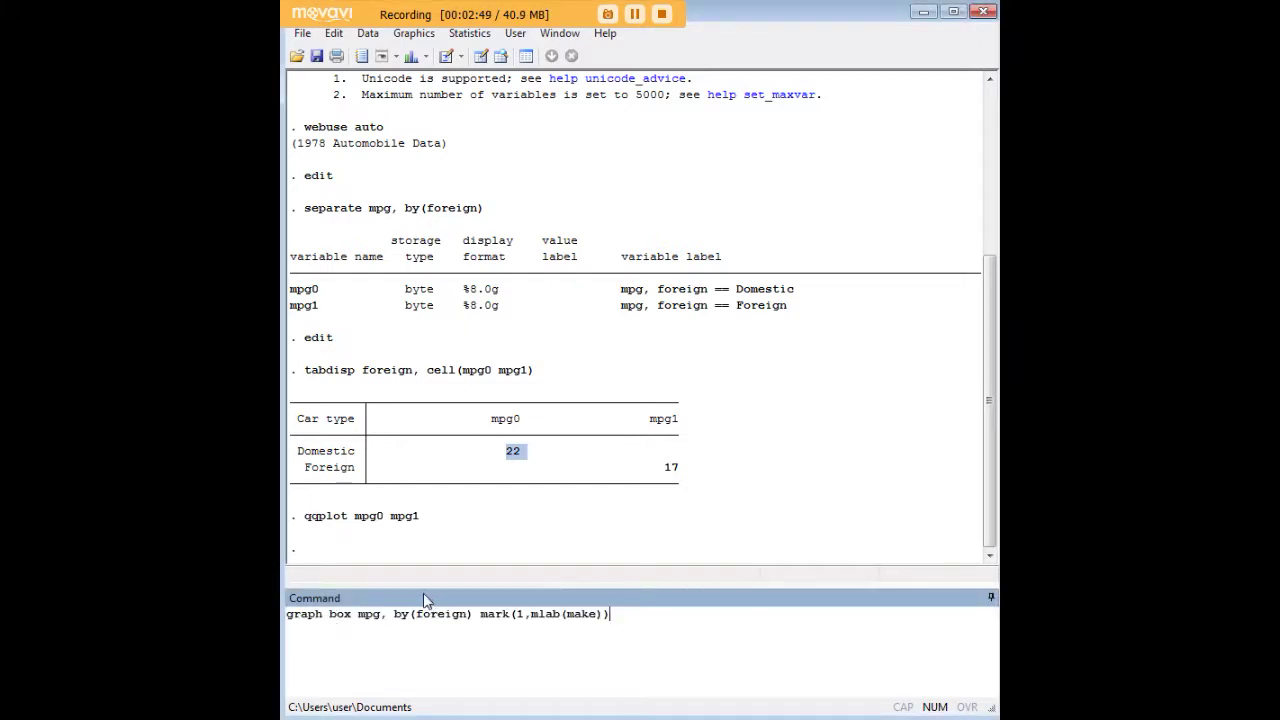
left_click_drag(612, 619, 287, 614)
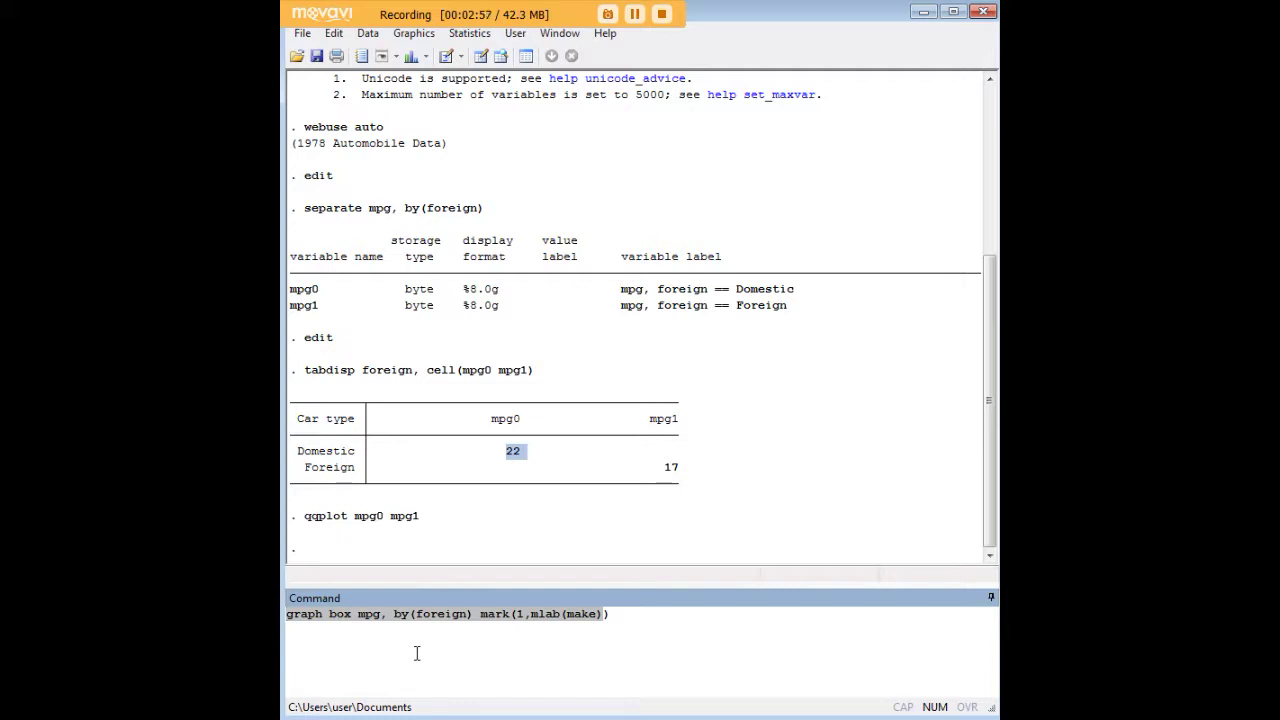
key("End")
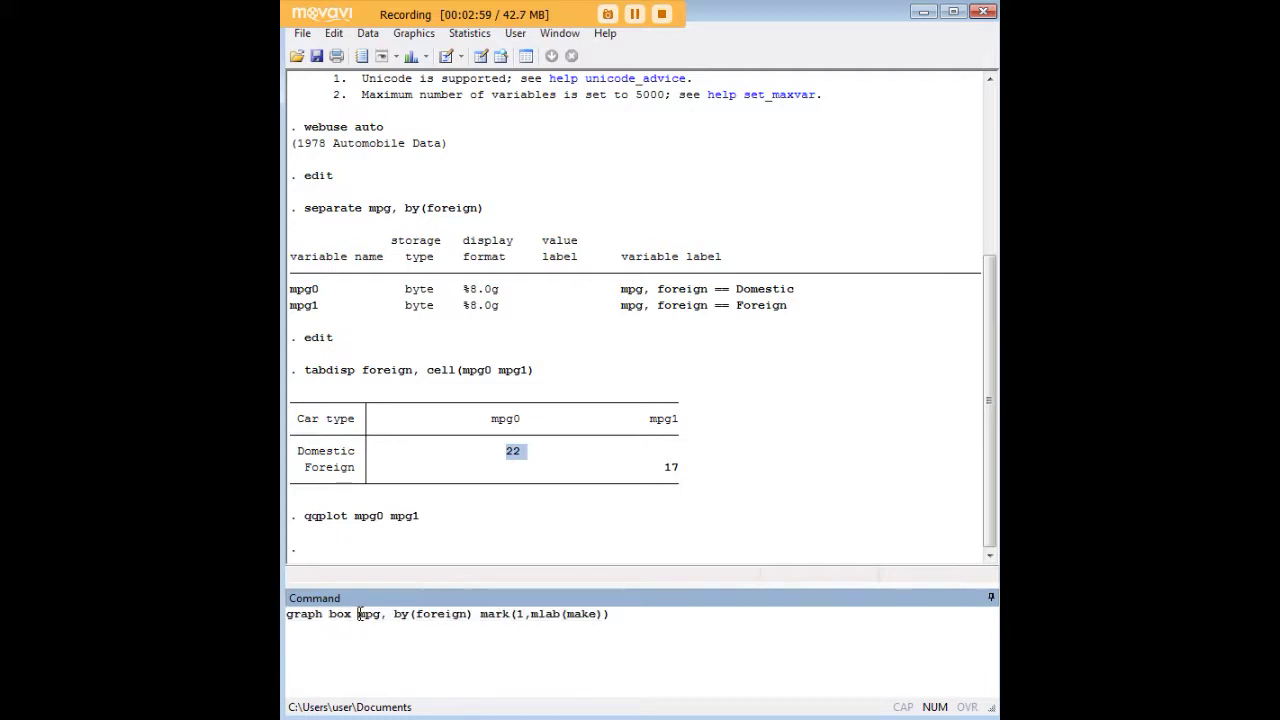
Step: Highlight mpg, foreign and the mark(1,mlab(make)) option, then run the box plot
left_click_drag(358, 613, 382, 617)
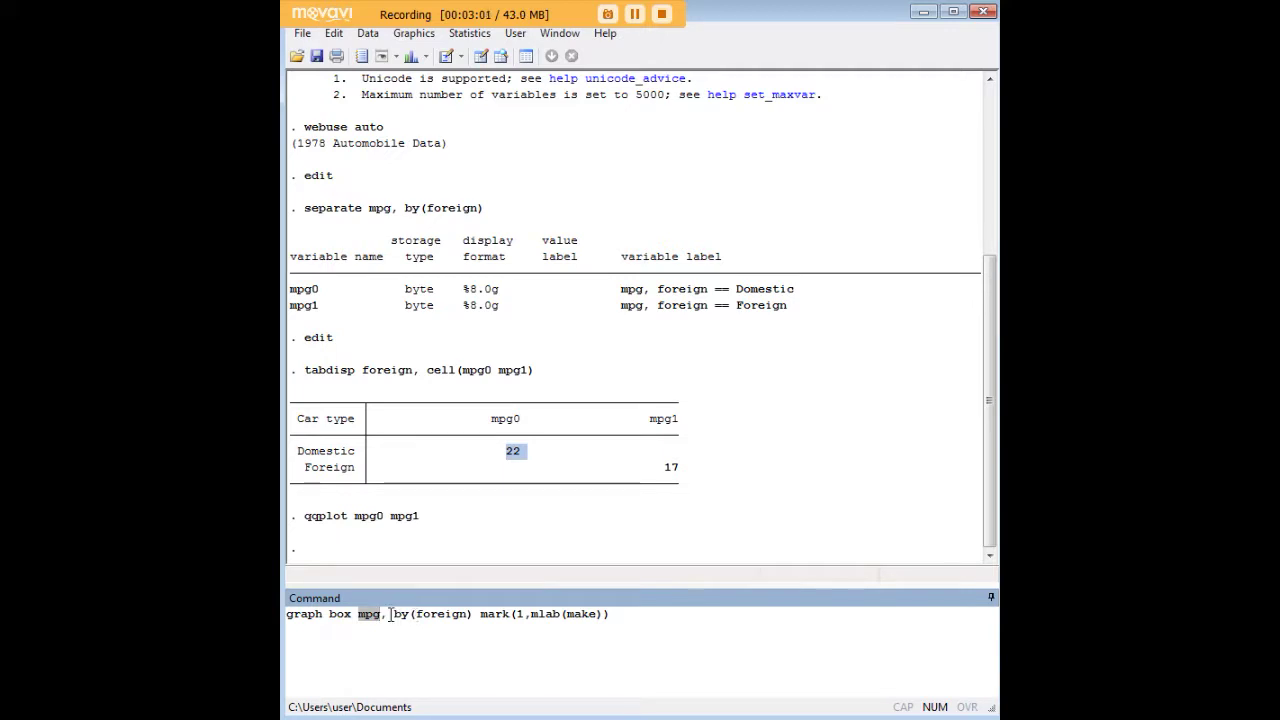
left_click(379, 614)
left_click_drag(380, 614, 357, 613)
left_click(380, 614)
left_click_drag(417, 614, 461, 617)
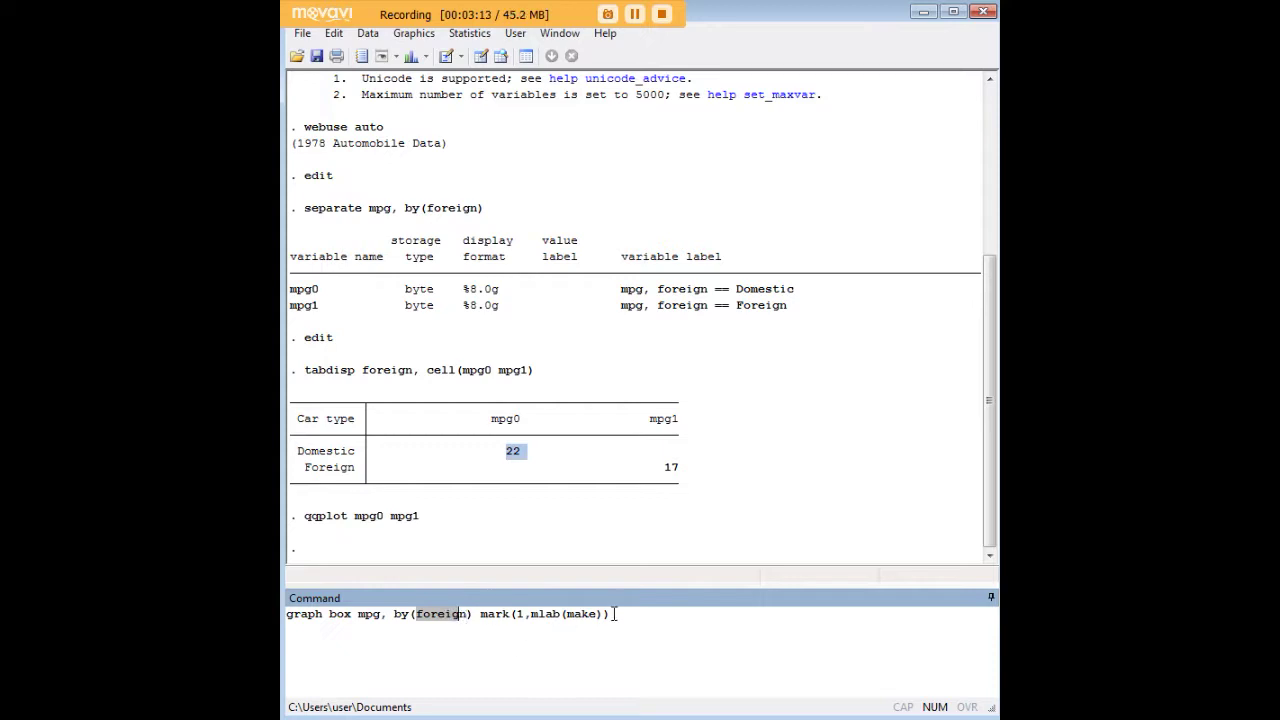
left_click_drag(612, 614, 480, 614)
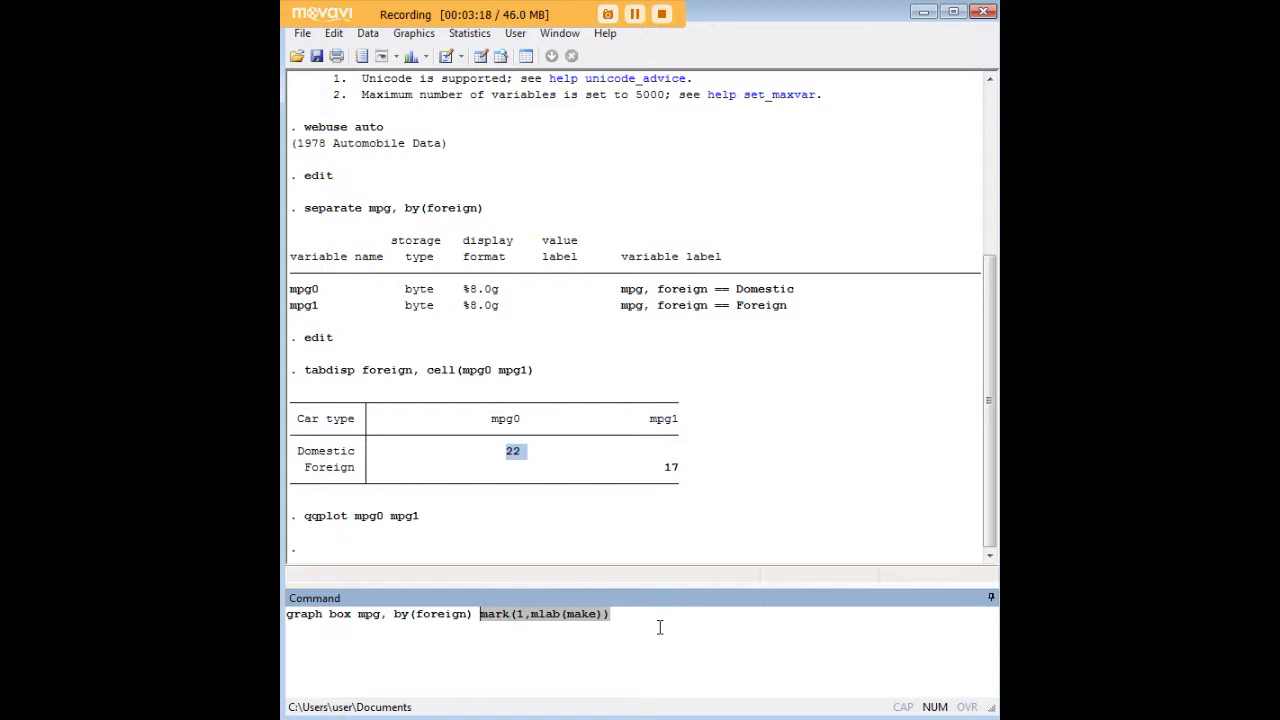
key("Return")
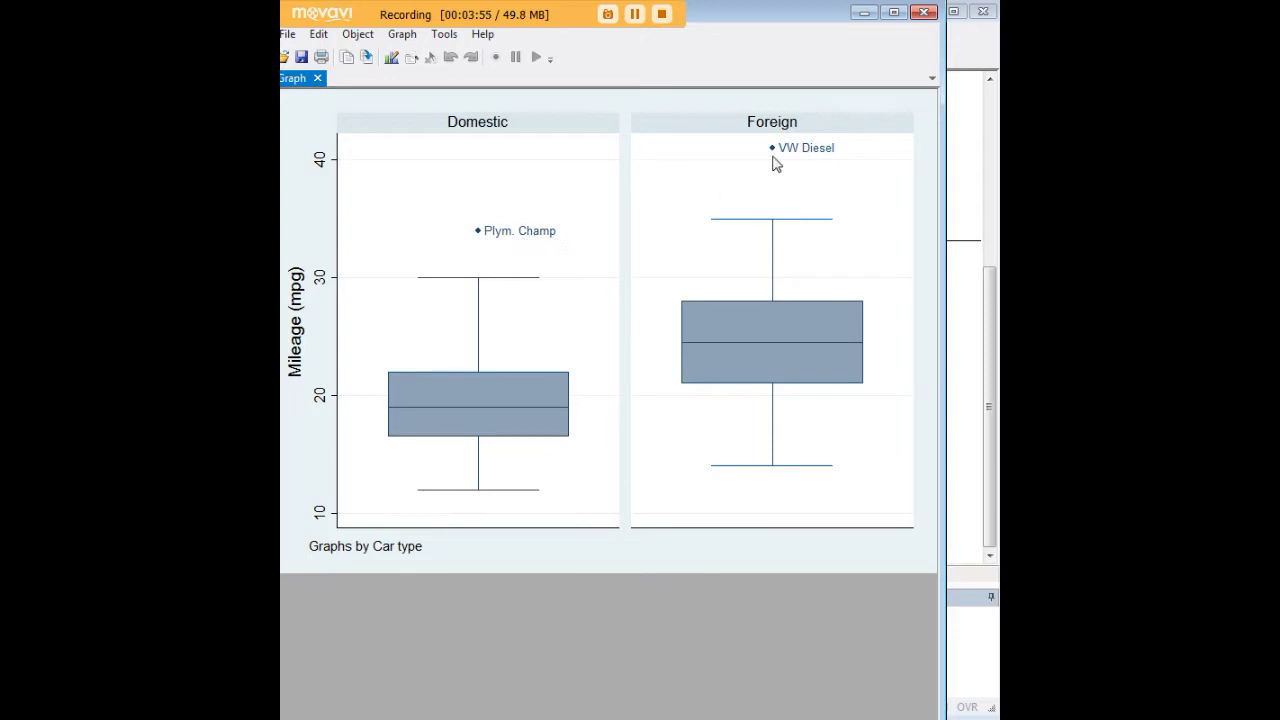
Step: Minimize the box-plot Graph window to return to the Results window
left_click(862, 20)
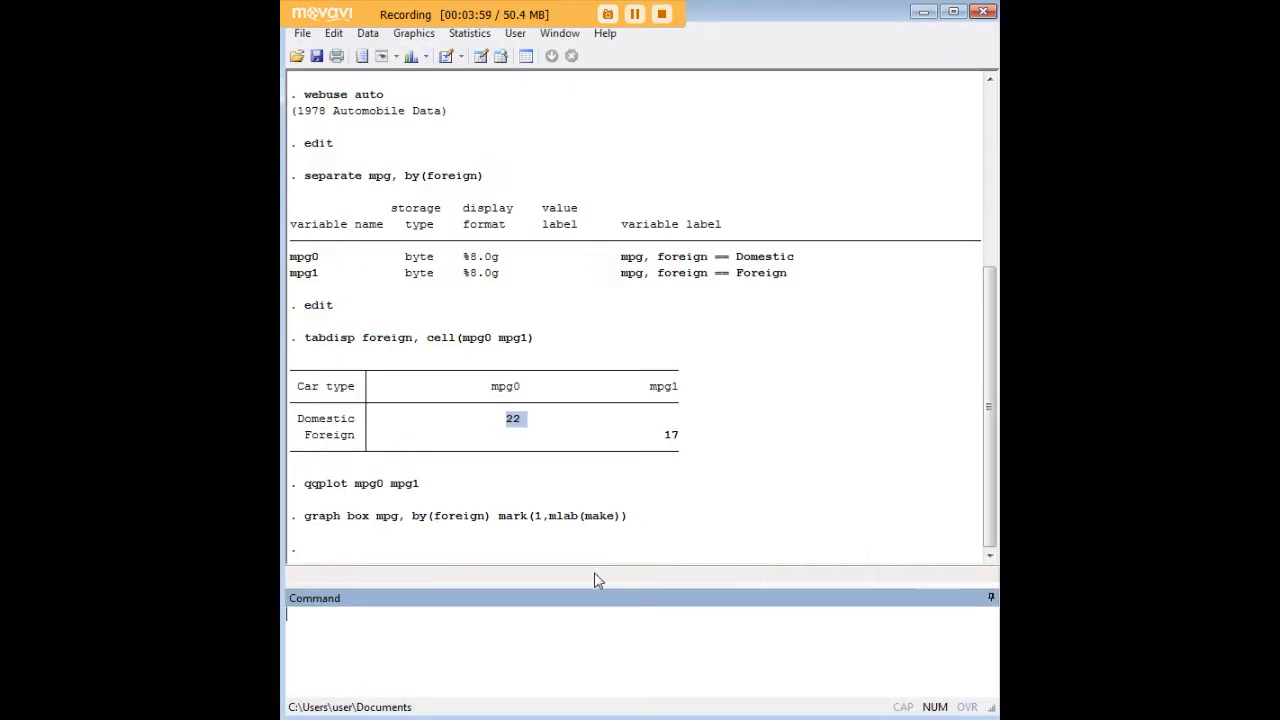
left_click_drag(628, 517, 306, 529)
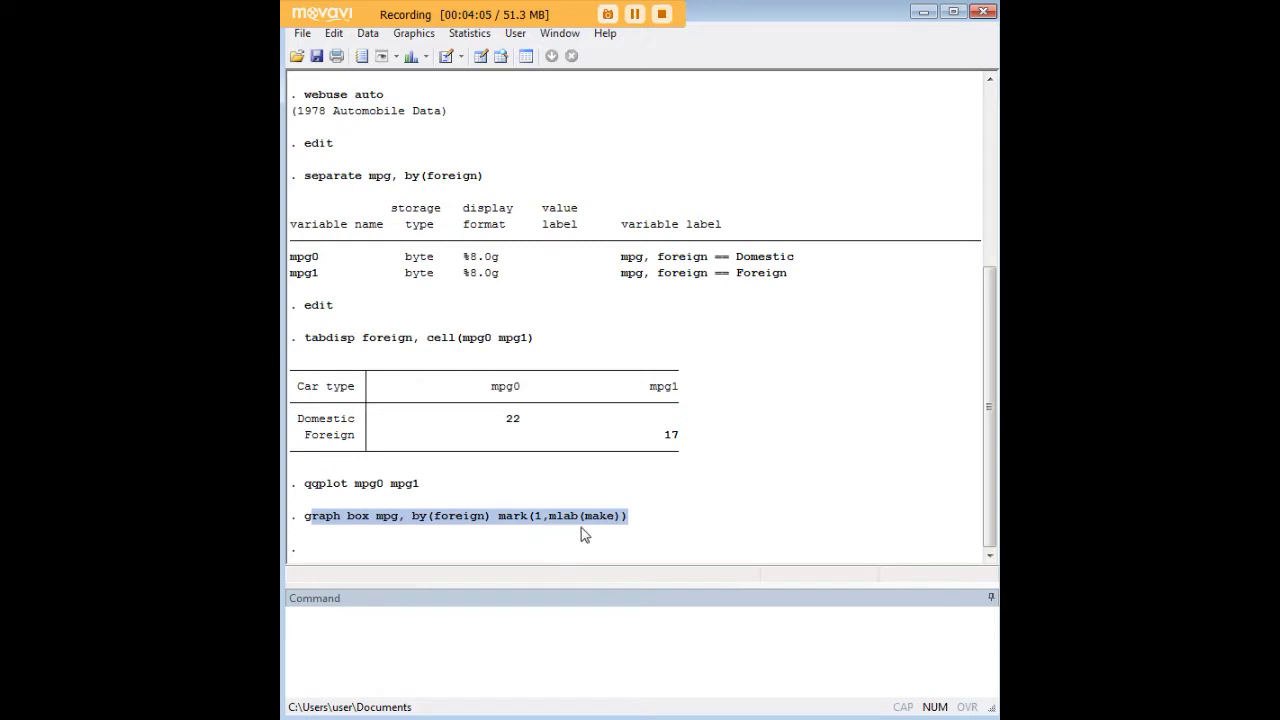
left_click(643, 521)
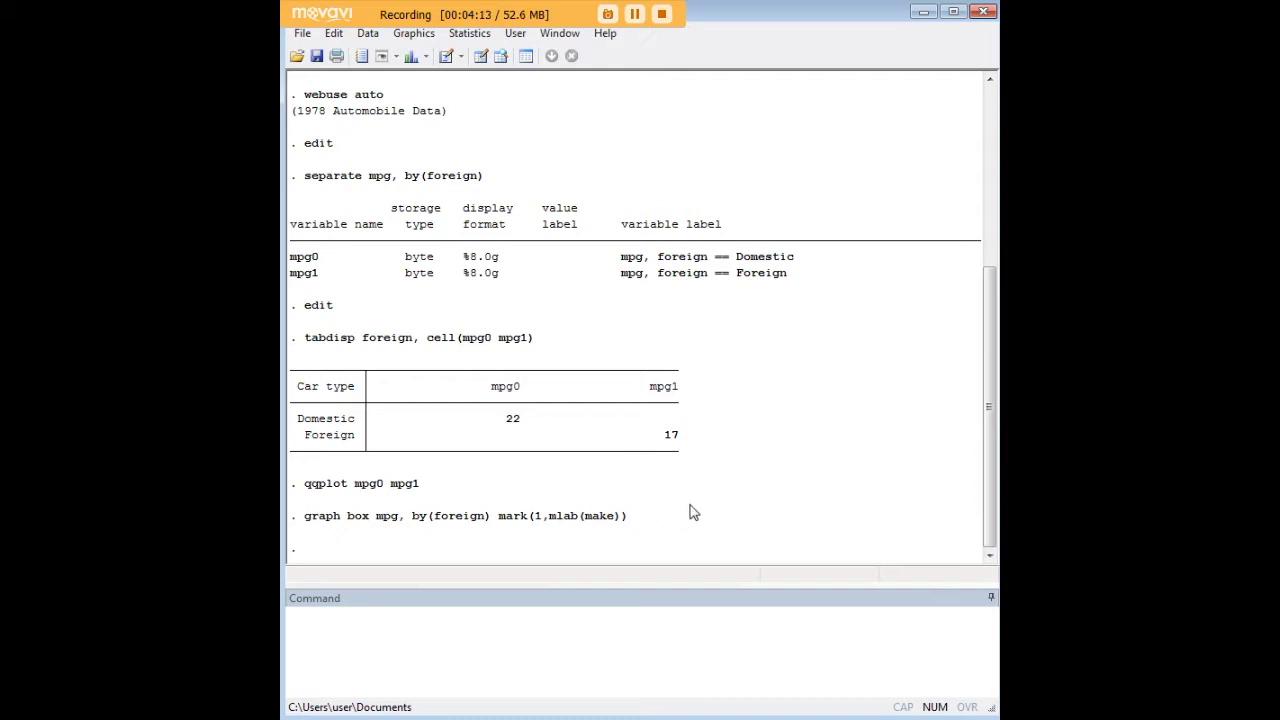
left_click(709, 631)
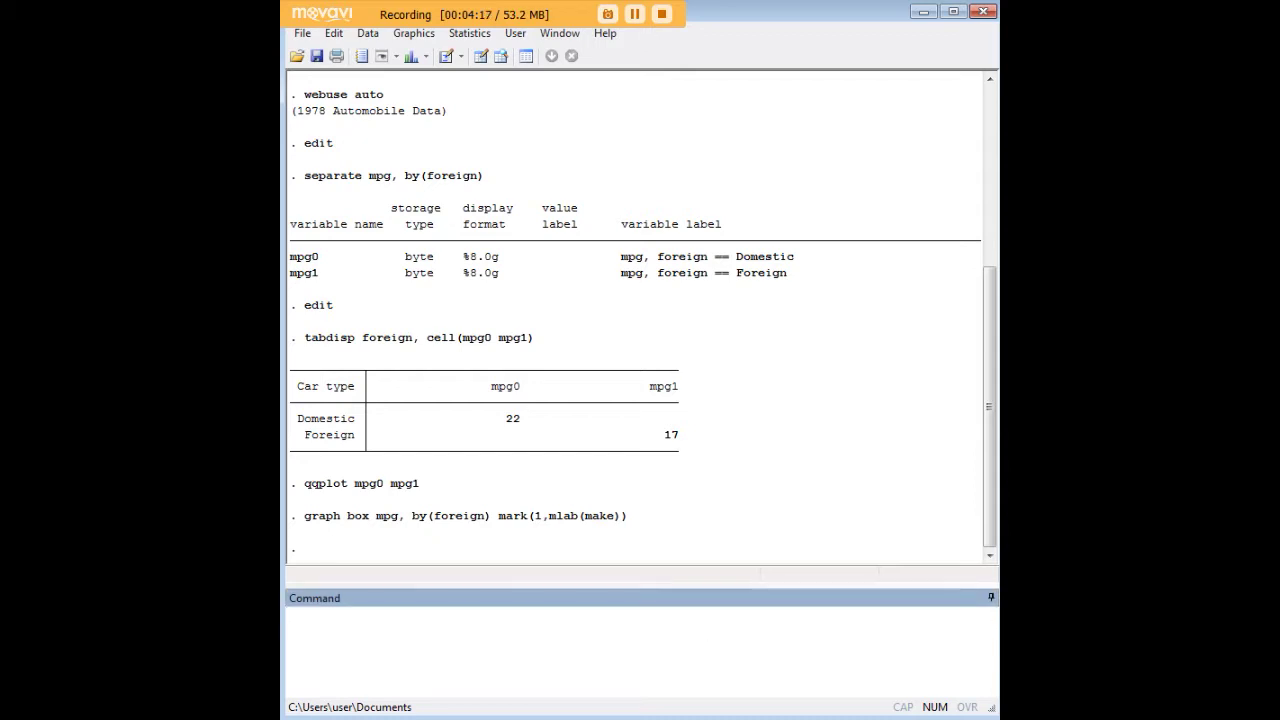